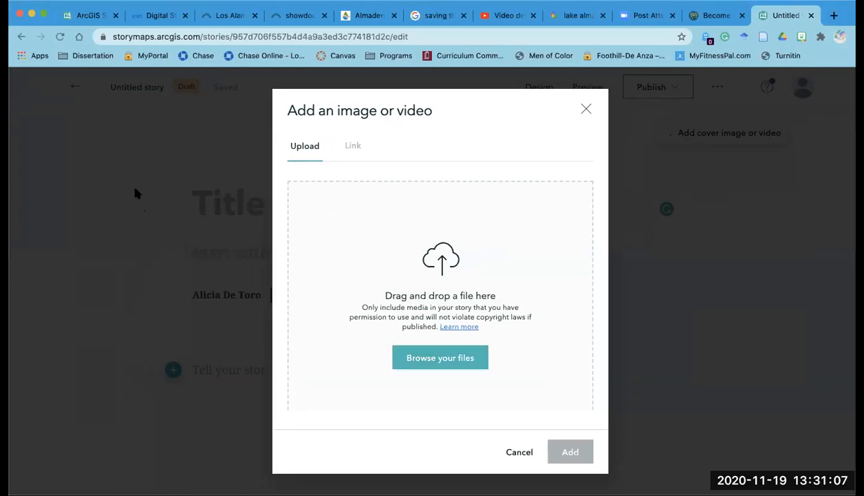
Step: Add the photo "Photos - 2 of 44.jpeg" as the story's cover and choose the cover layout with the full image behind the title
{"action": "scroll", "coordinate": [545, 295], "scroll_direction": "down", "scroll_amount": 1}
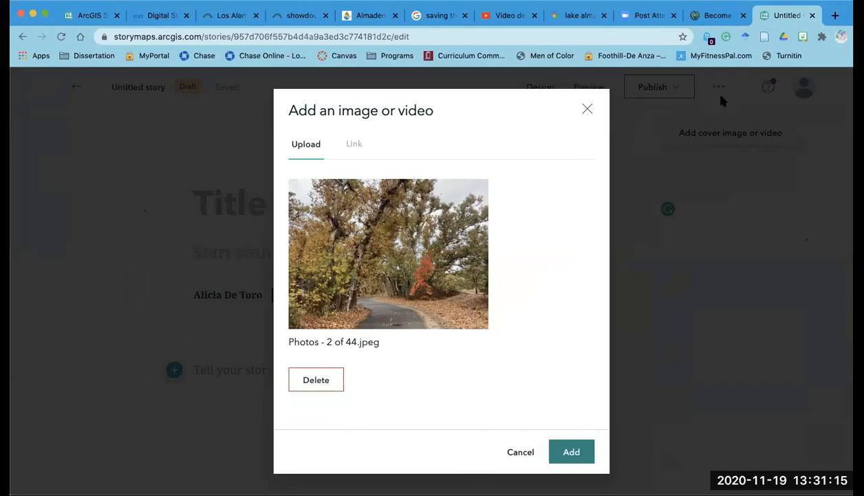
{"action": "left_click", "coordinate": [565, 452]}
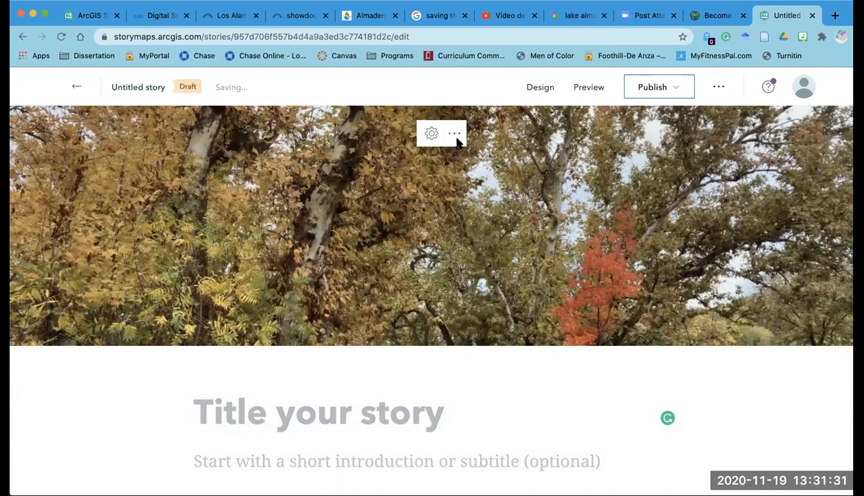
{"action": "left_click", "coordinate": [538, 89]}
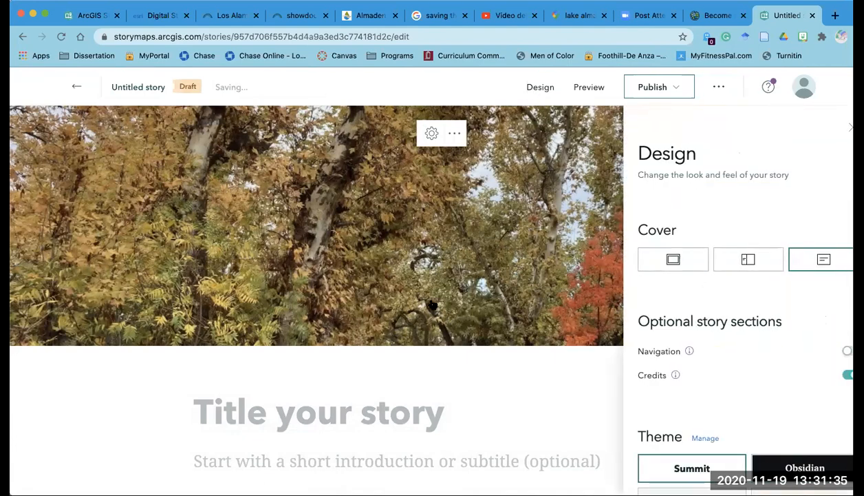
{"action": "left_click", "coordinate": [761, 263]}
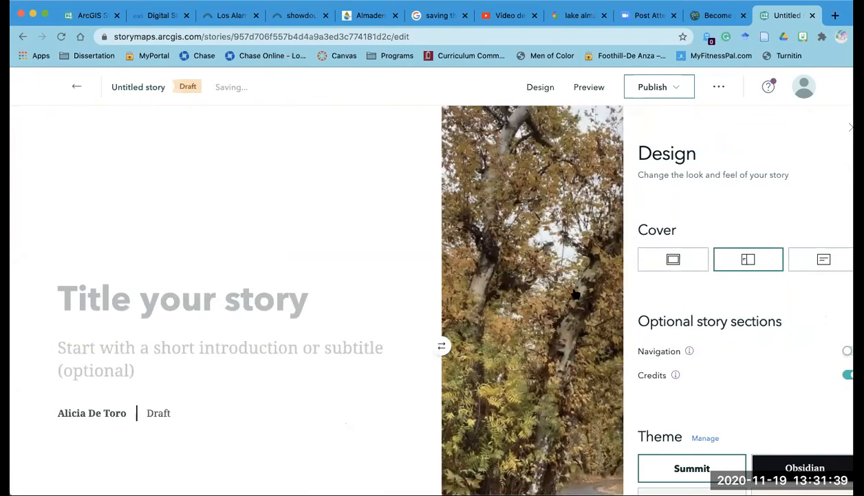
{"action": "left_click", "coordinate": [565, 288]}
{"action": "left_click", "coordinate": [676, 259]}
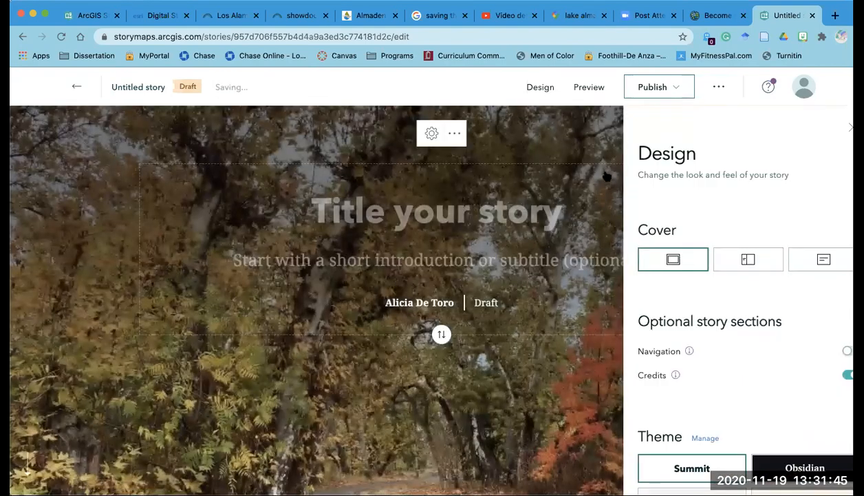
{"action": "left_click", "coordinate": [607, 177]}
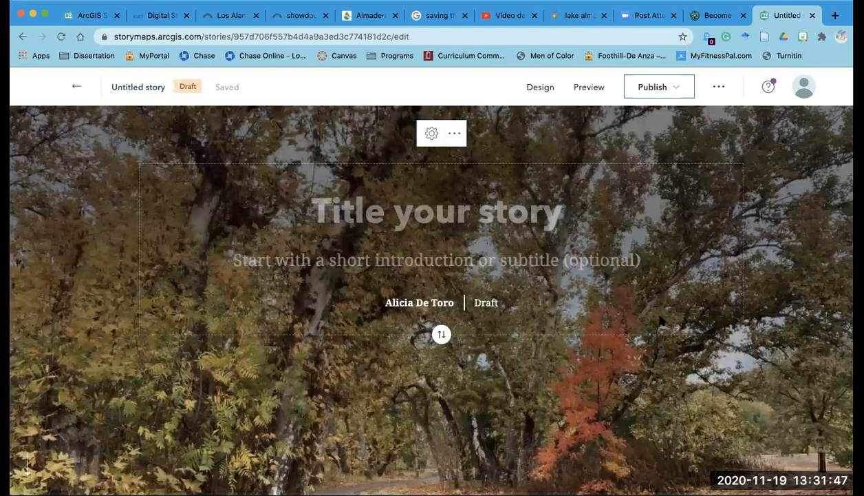
Step: Title the story "Lake Almaden"
{"action": "scroll", "coordinate": [659, 316], "scroll_direction": "down", "scroll_amount": 1}
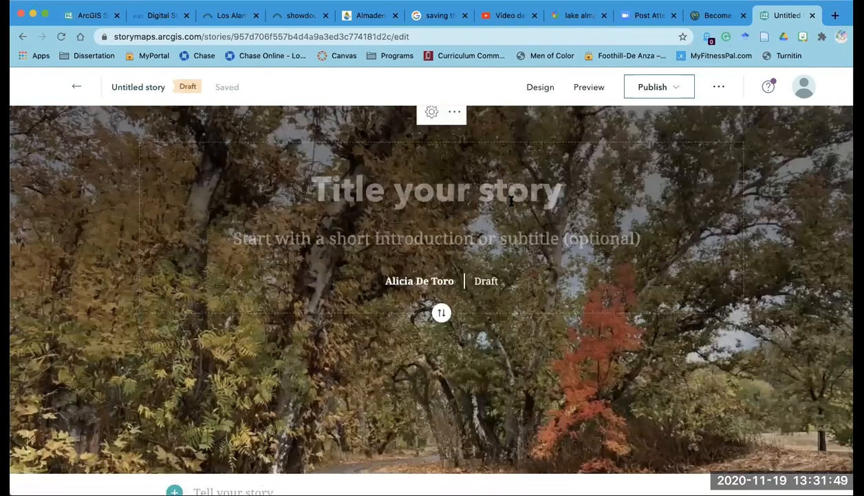
{"action": "left_click", "coordinate": [544, 208]}
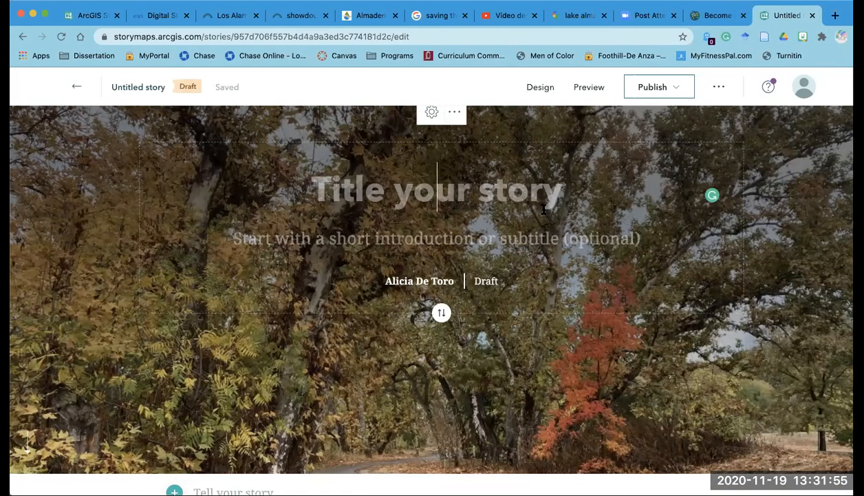
{"action": "type", "text": "Lake Almade"}
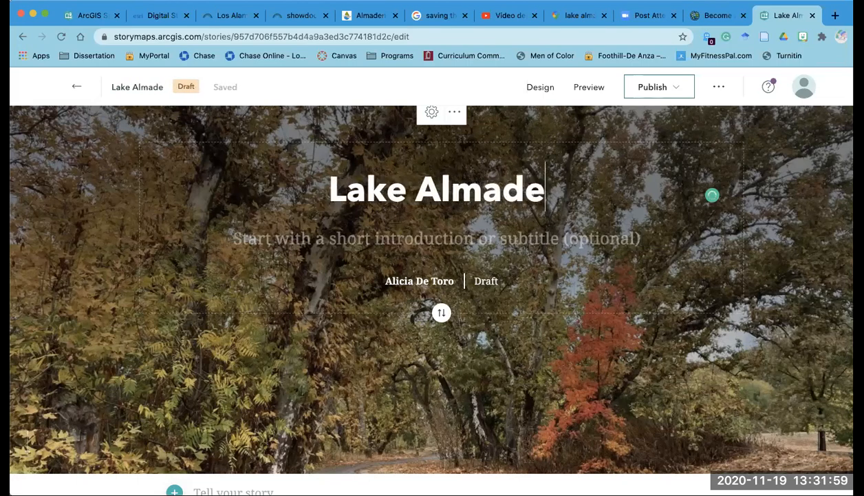
{"action": "type", "text": "n"}
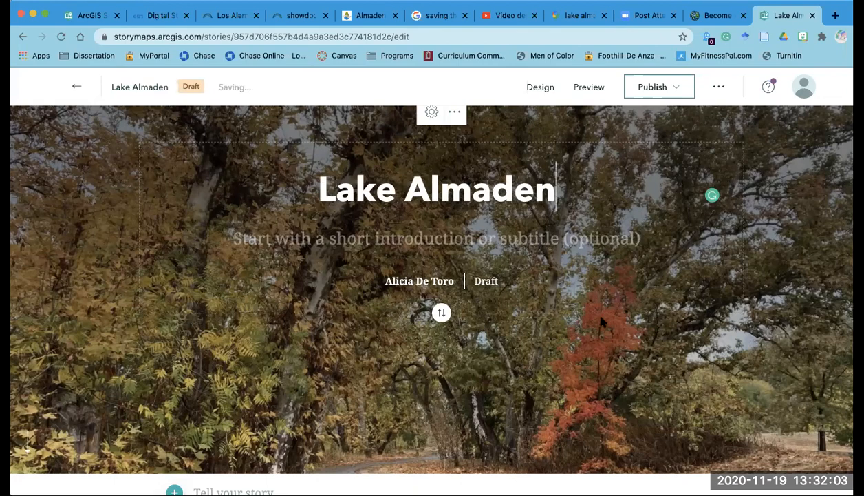
Step: Look over the cover, from the title and optional subtitle placeholder down to the story body beneath the image
{"action": "scroll", "coordinate": [601, 321], "scroll_direction": "down", "scroll_amount": 3}
{"action": "scroll", "coordinate": [601, 321], "scroll_direction": "up", "scroll_amount": 2}
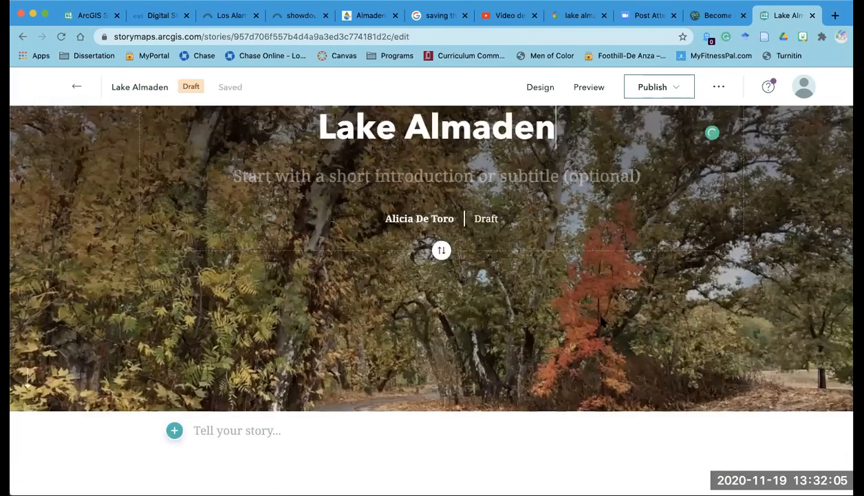
{"action": "scroll", "coordinate": [601, 321], "scroll_direction": "up", "scroll_amount": 2}
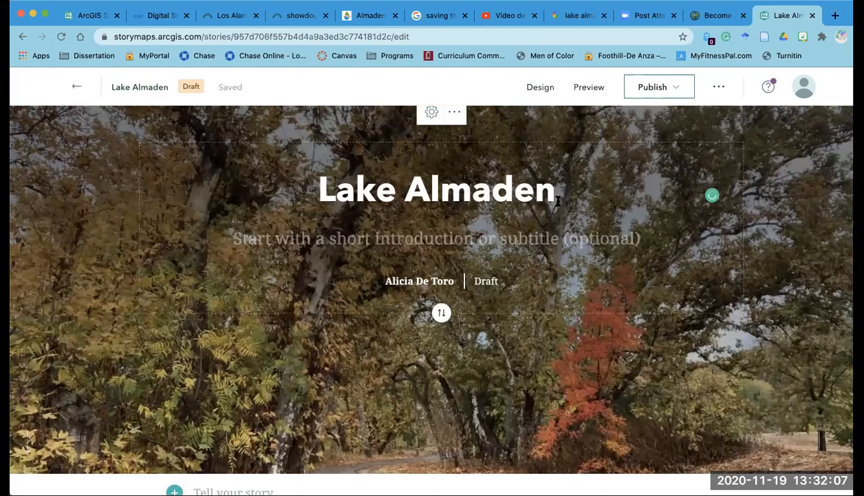
{"action": "scroll", "coordinate": [551, 203], "scroll_direction": "down", "scroll_amount": 1}
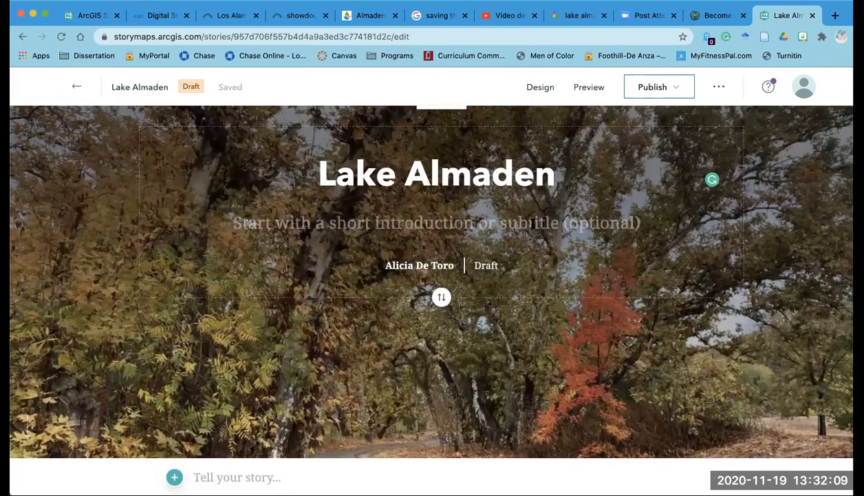
{"action": "left_click", "coordinate": [523, 224]}
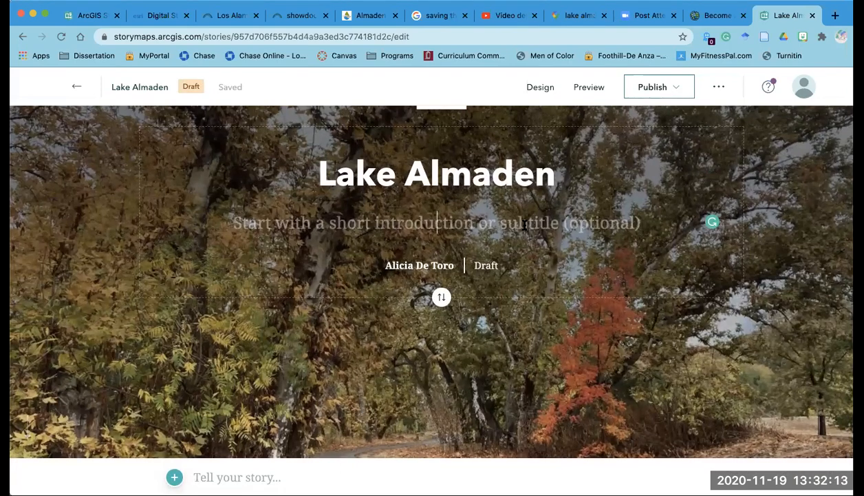
{"action": "scroll", "coordinate": [523, 227], "scroll_direction": "down", "scroll_amount": 2}
{"action": "scroll", "coordinate": [524, 228], "scroll_direction": "down", "scroll_amount": 1}
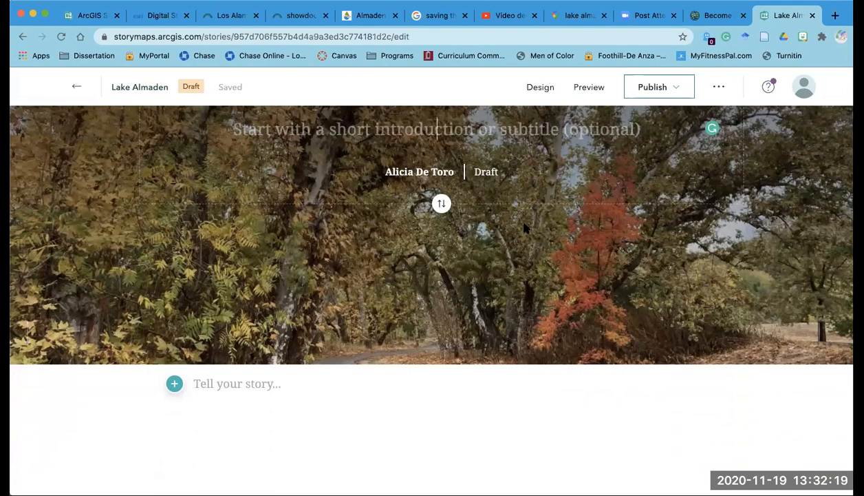
{"action": "scroll", "coordinate": [525, 228], "scroll_direction": "down", "scroll_amount": 2}
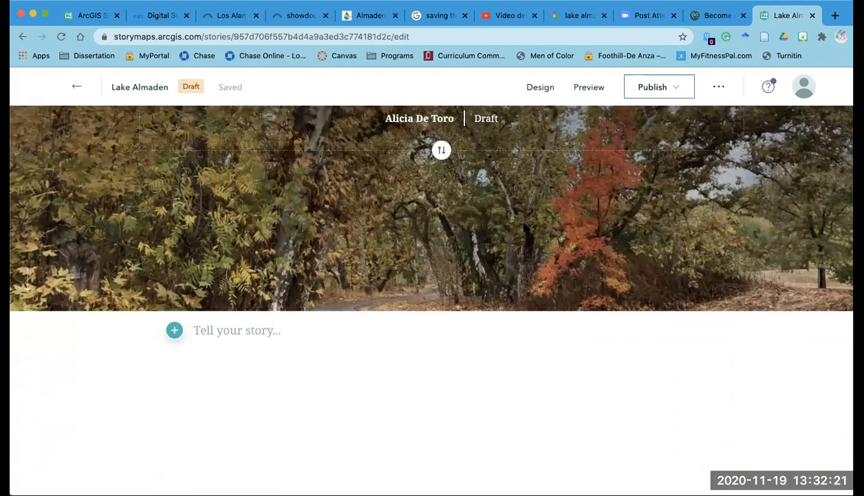
{"action": "scroll", "coordinate": [524, 228], "scroll_direction": "up", "scroll_amount": 3}
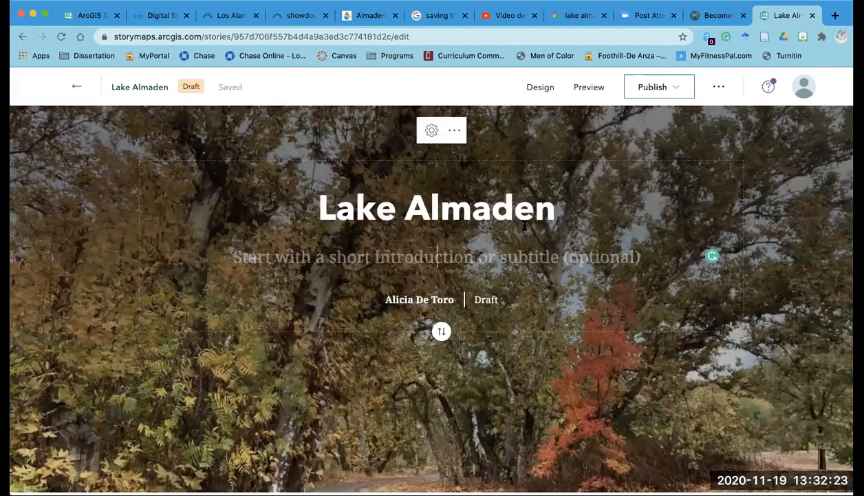
{"action": "scroll", "coordinate": [525, 227], "scroll_direction": "down", "scroll_amount": 2}
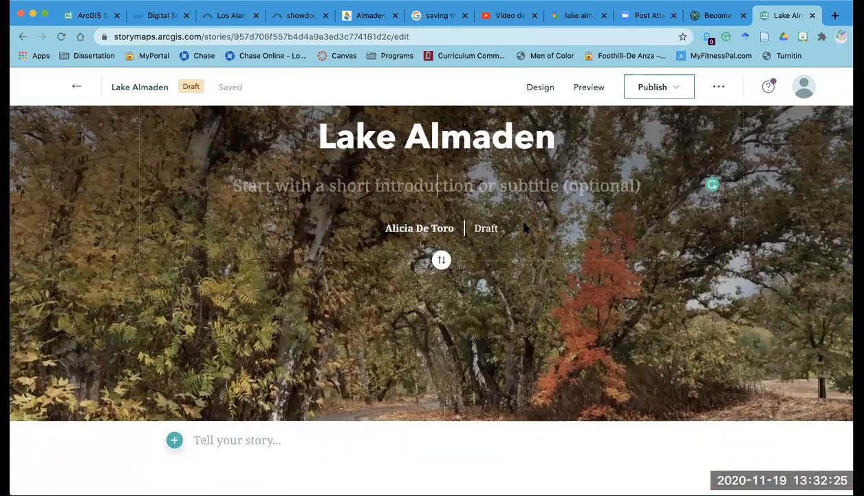
{"action": "scroll", "coordinate": [523, 226], "scroll_direction": "down", "scroll_amount": 5}
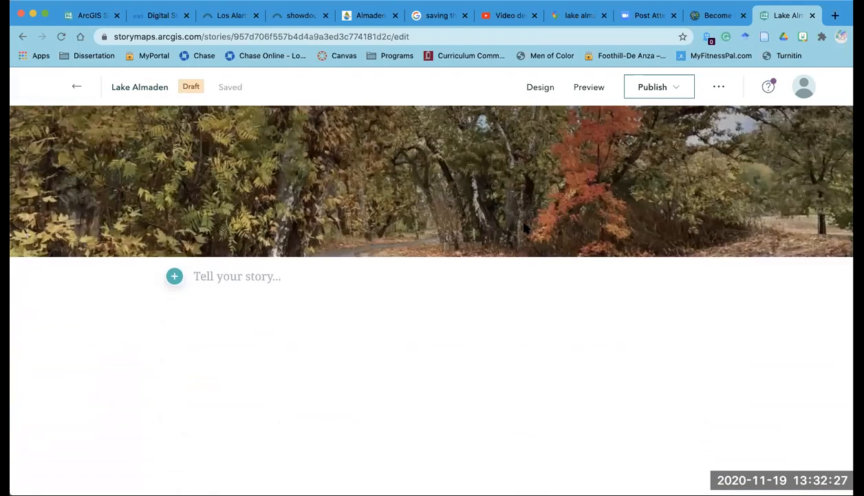
Step: Insert a text block below the cover and look through its text style options
{"action": "left_click", "coordinate": [175, 277]}
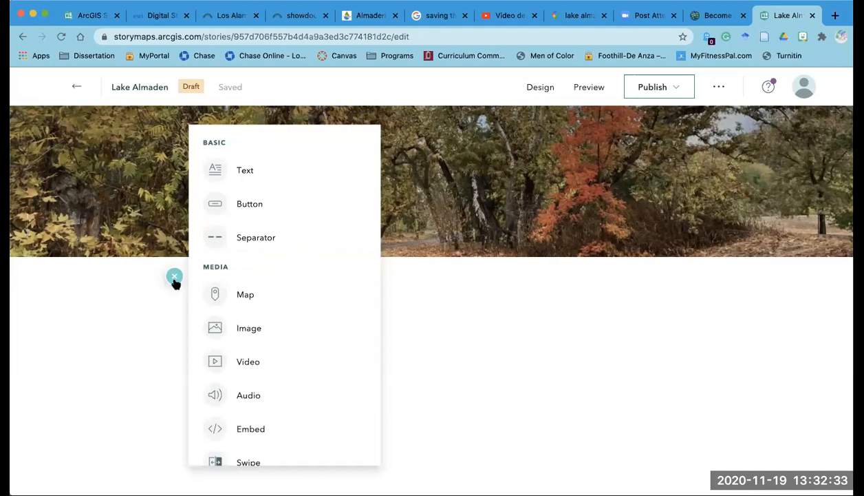
{"action": "scroll", "coordinate": [255, 281], "scroll_direction": "down", "scroll_amount": 4}
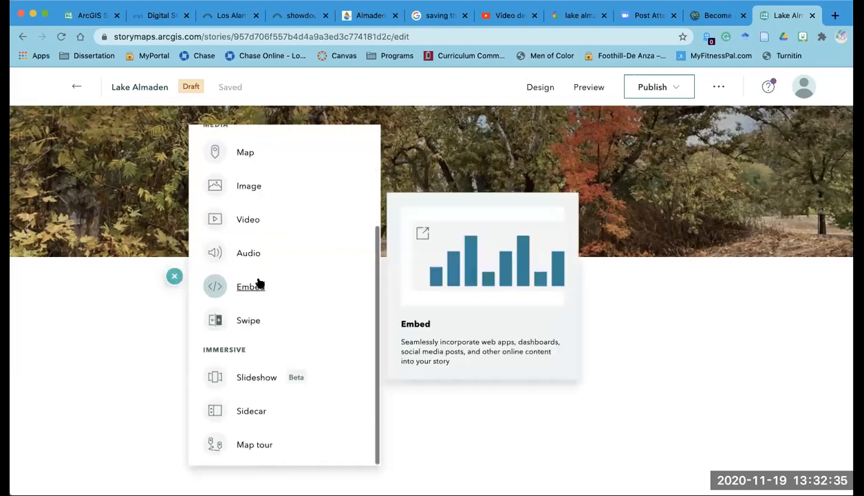
{"action": "scroll", "coordinate": [258, 283], "scroll_direction": "up", "scroll_amount": 4}
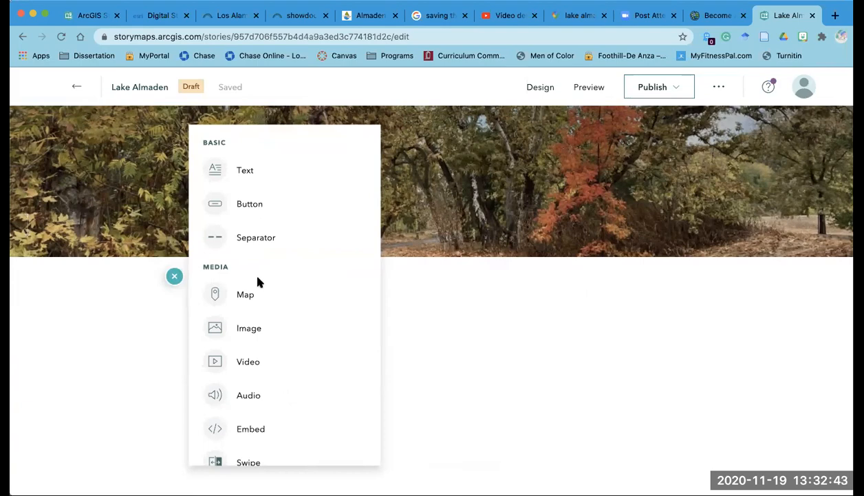
{"action": "left_click", "coordinate": [260, 170]}
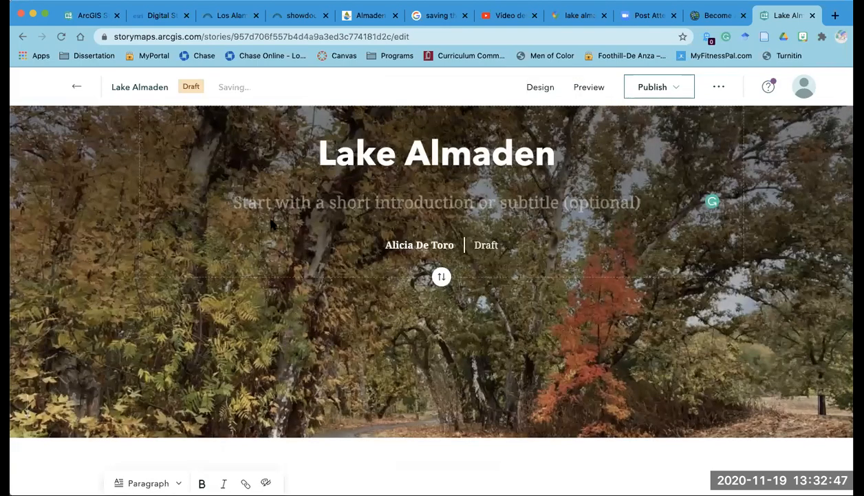
{"action": "scroll", "coordinate": [282, 248], "scroll_direction": "down", "scroll_amount": 3}
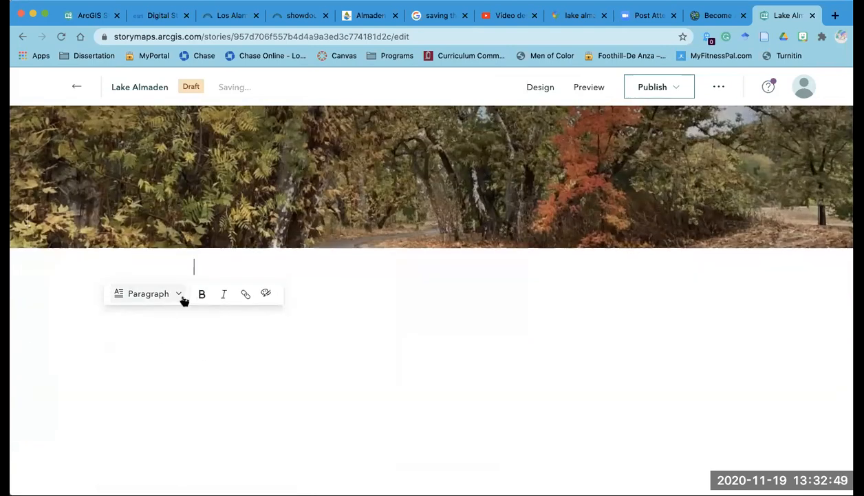
{"action": "left_click", "coordinate": [179, 294]}
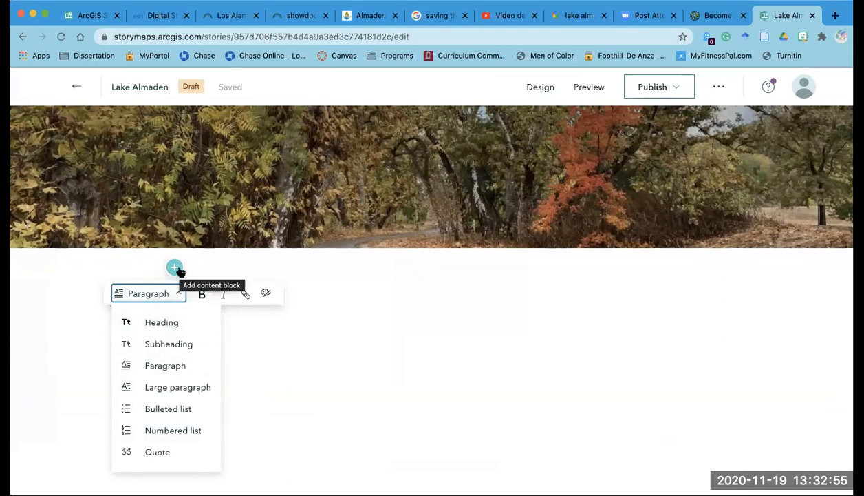
{"action": "left_click", "coordinate": [336, 279]}
Step: Insert a map block below the cover and start a new express map for it
{"action": "left_click", "coordinate": [175, 268]}
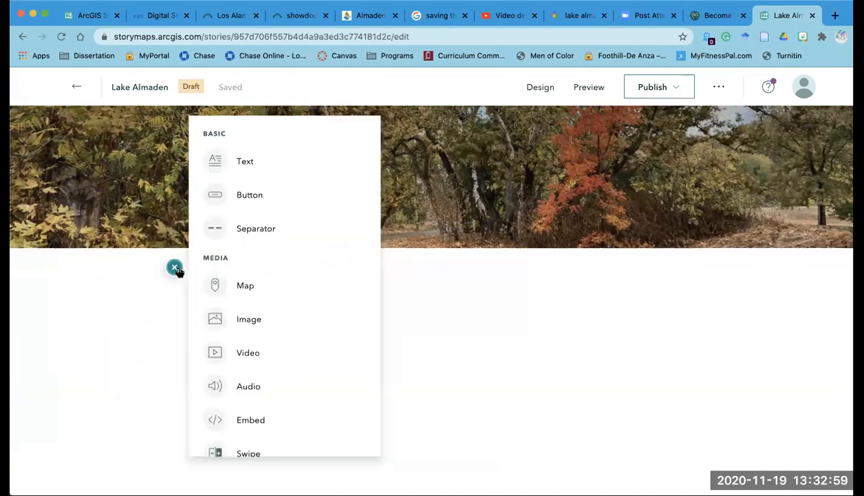
{"action": "left_click", "coordinate": [245, 287]}
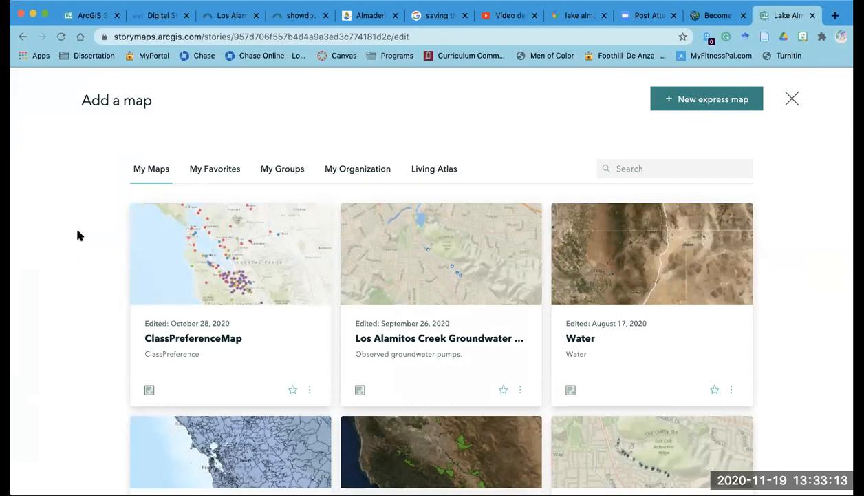
{"action": "scroll", "coordinate": [78, 235], "scroll_direction": "down", "scroll_amount": 4}
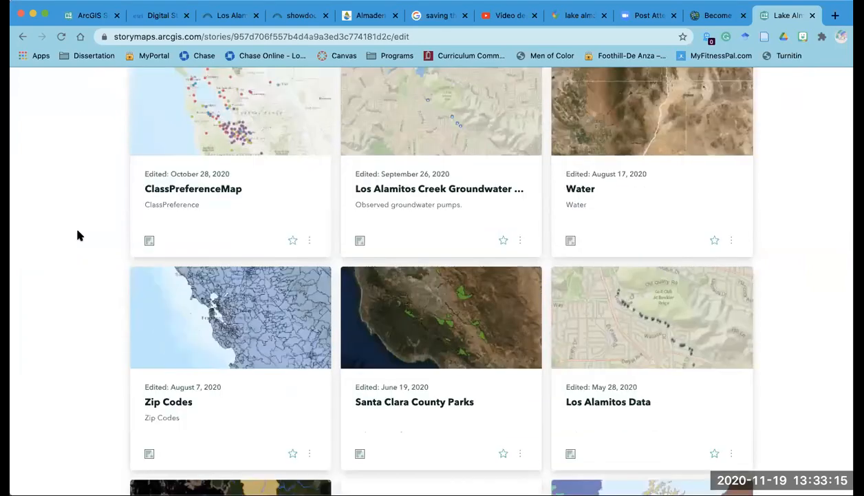
{"action": "scroll", "coordinate": [78, 236], "scroll_direction": "up", "scroll_amount": 3}
{"action": "scroll", "coordinate": [78, 236], "scroll_direction": "up", "scroll_amount": 1}
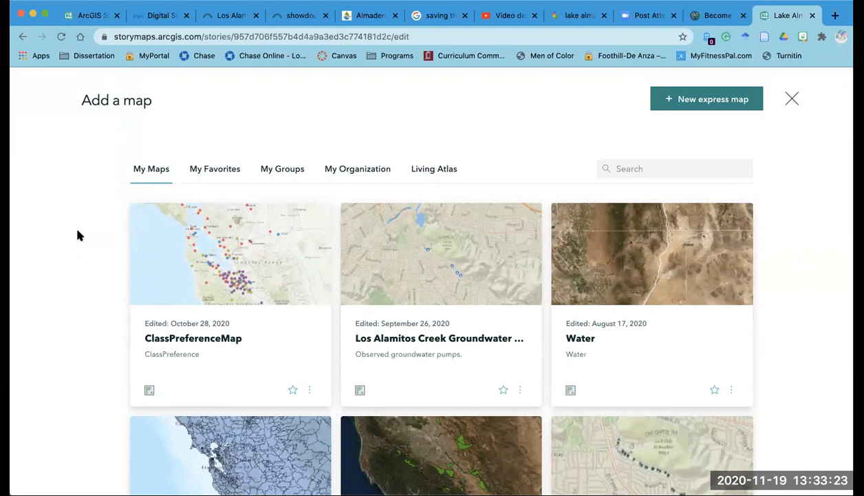
{"action": "left_click", "coordinate": [681, 104]}
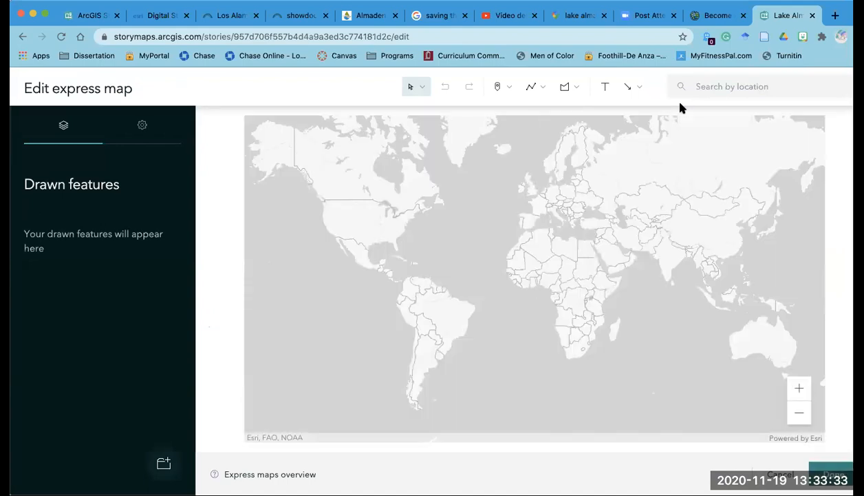
Step: Search for "lake almaden" and add the Almaden Lake Park location to the express map with a tree photo attached
{"action": "left_click", "coordinate": [718, 90]}
{"action": "type", "text": "lake "}
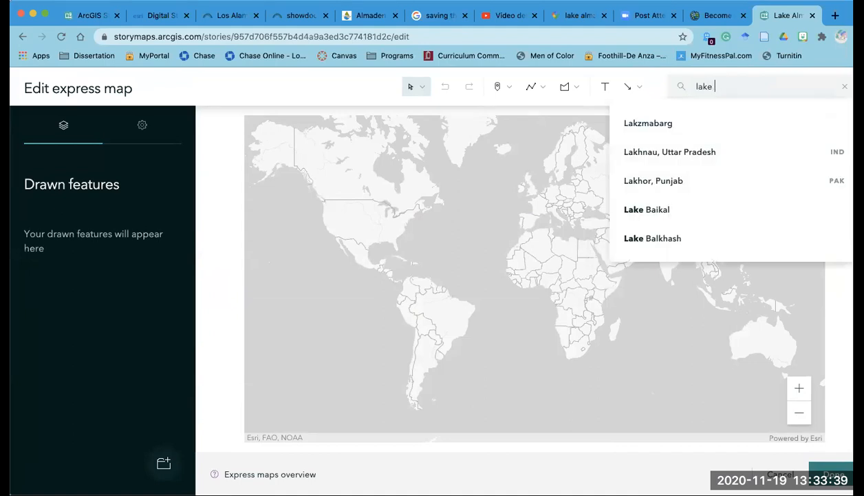
{"action": "type", "text": "almaden"}
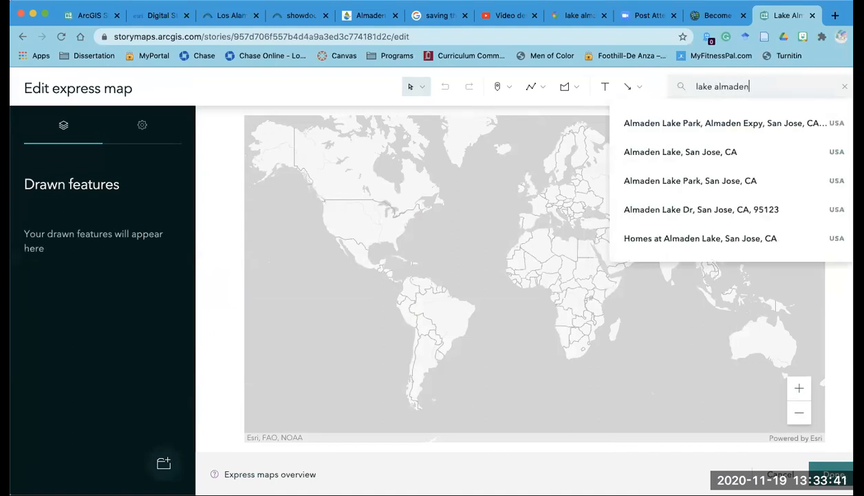
{"action": "left_click", "coordinate": [714, 123]}
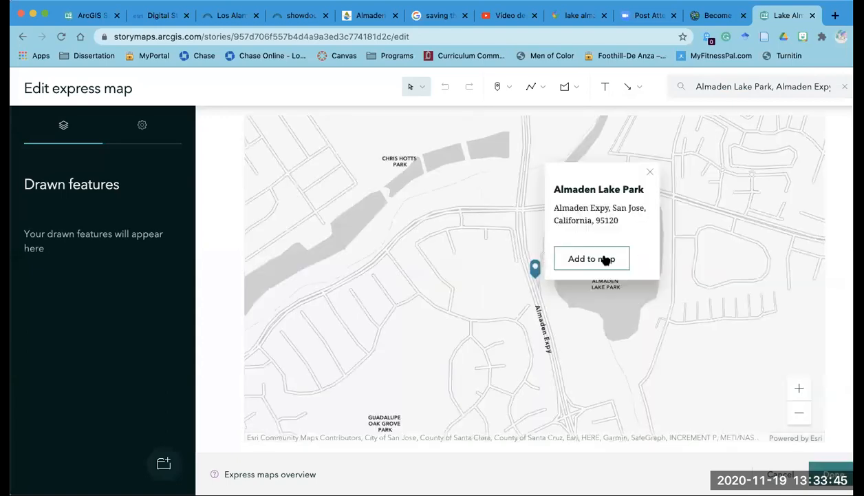
{"action": "left_click", "coordinate": [595, 259]}
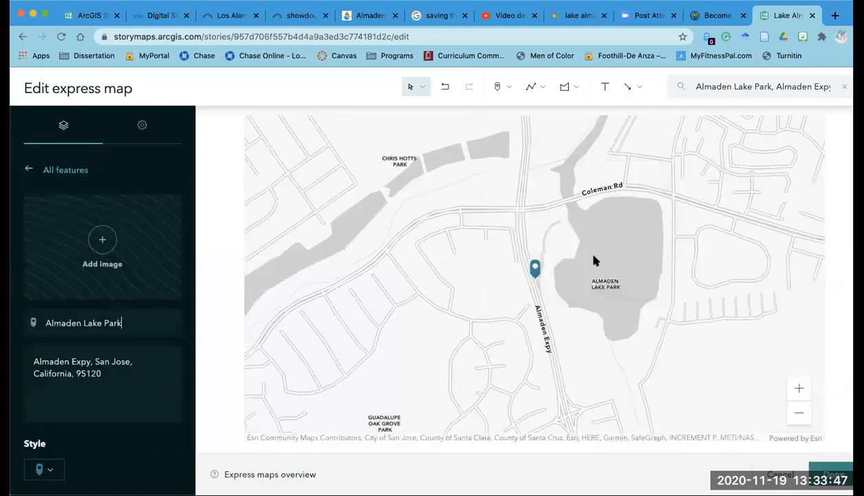
{"action": "left_click", "coordinate": [121, 322]}
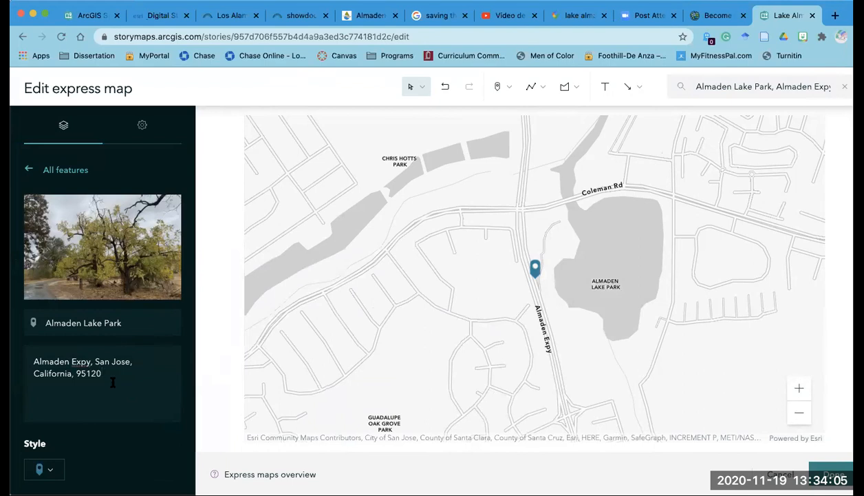
Step: Add "I love this place, it's great!" to the Almaden Lake Park description and finish editing the feature, keeping its marker style
{"action": "key", "text": "Return"}
{"action": "type", "text": "I love this place, it's great"}
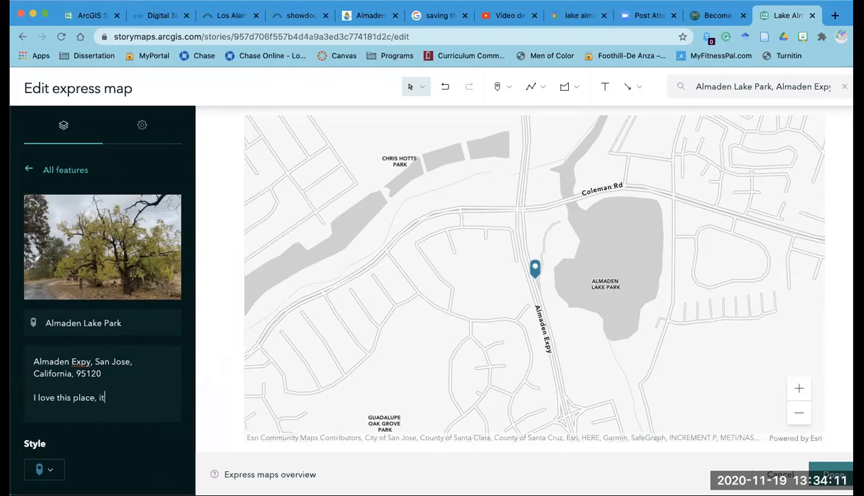
{"action": "type", "text": "!"}
{"action": "scroll", "coordinate": [72, 414], "scroll_direction": "down", "scroll_amount": 2}
{"action": "left_click", "coordinate": [52, 389]}
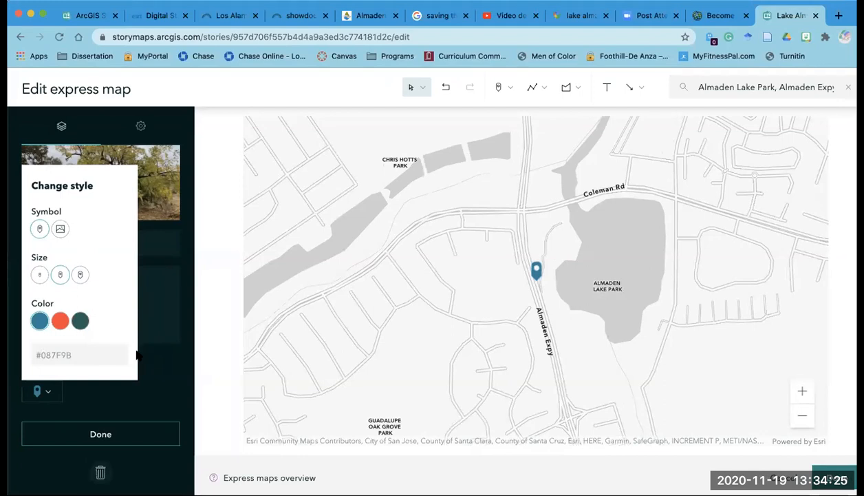
{"action": "left_click", "coordinate": [121, 440]}
{"action": "left_click", "coordinate": [119, 431]}
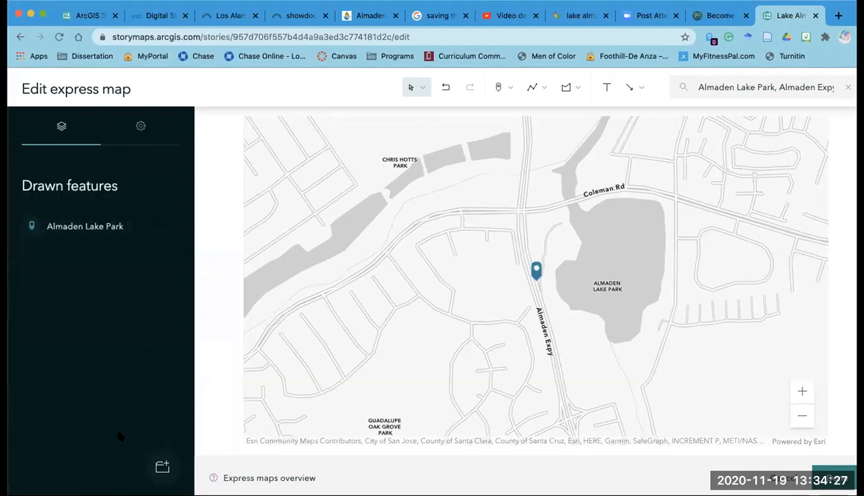
Step: Try the search and legend options of the express map, opening the legend, and switch both off again
{"action": "left_click", "coordinate": [141, 127]}
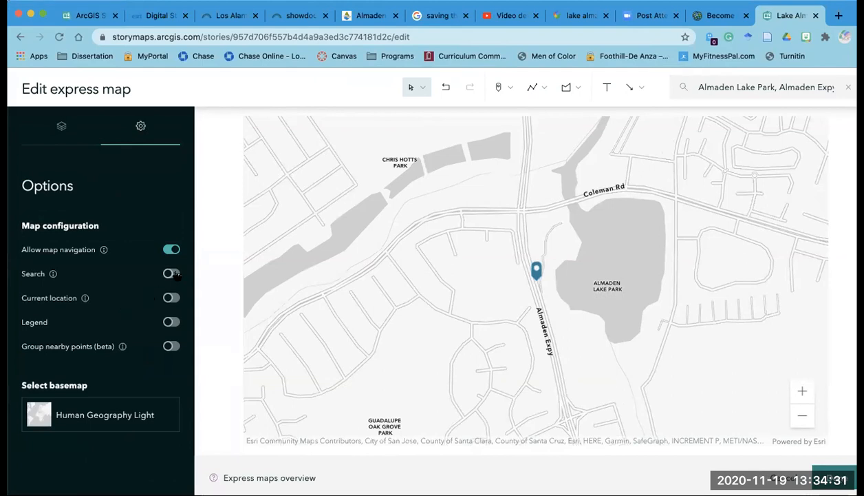
{"action": "left_click", "coordinate": [171, 273]}
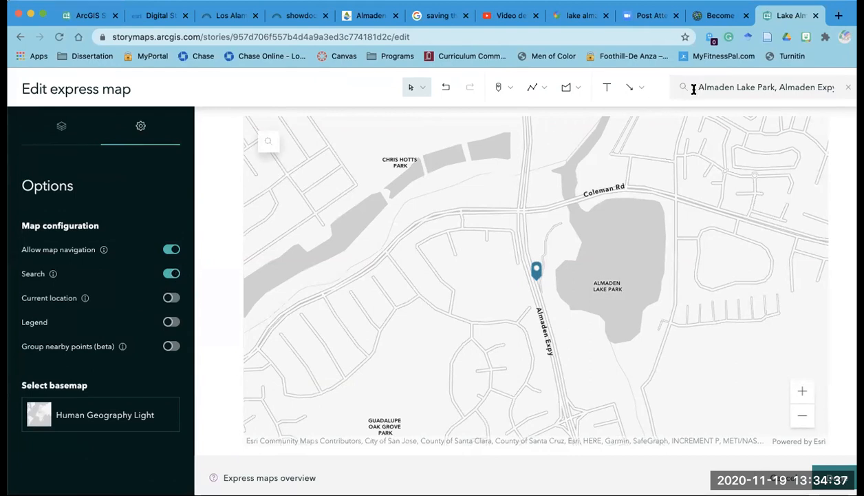
{"action": "left_click", "coordinate": [171, 273]}
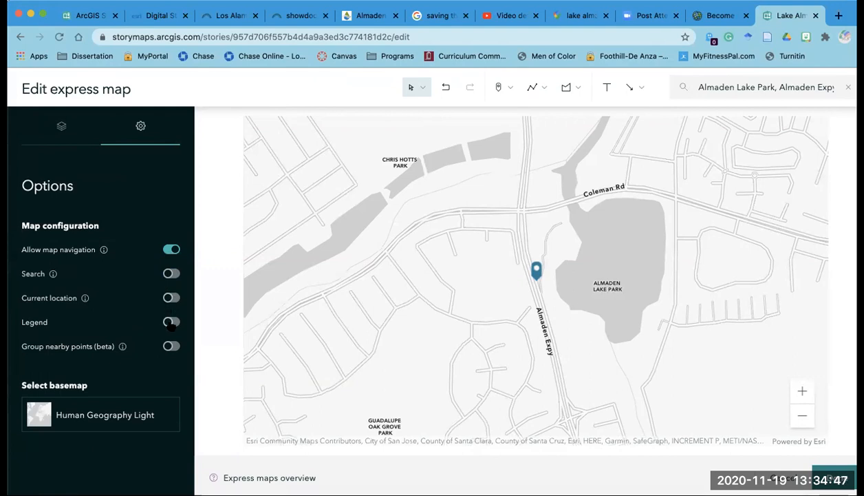
{"action": "left_click", "coordinate": [172, 322]}
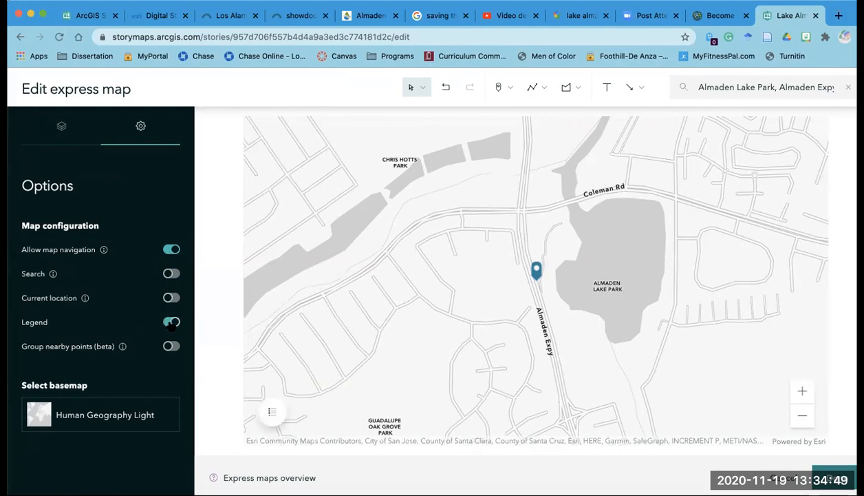
{"action": "left_click", "coordinate": [272, 413]}
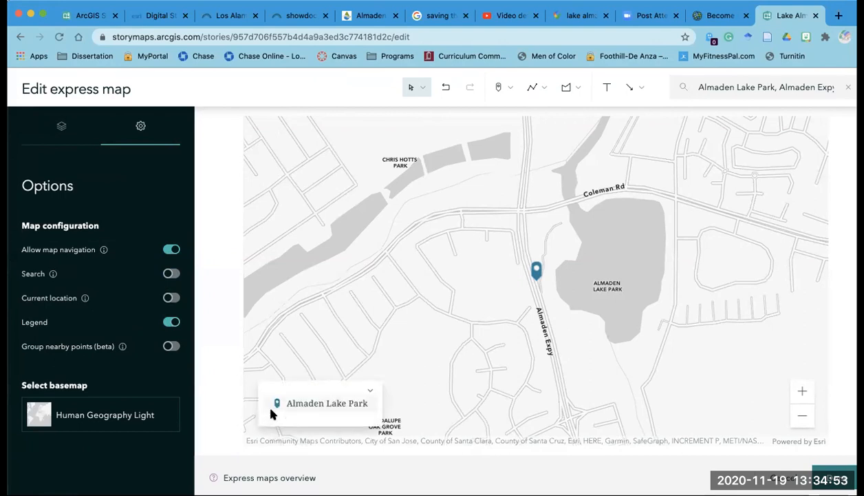
{"action": "left_click", "coordinate": [168, 322]}
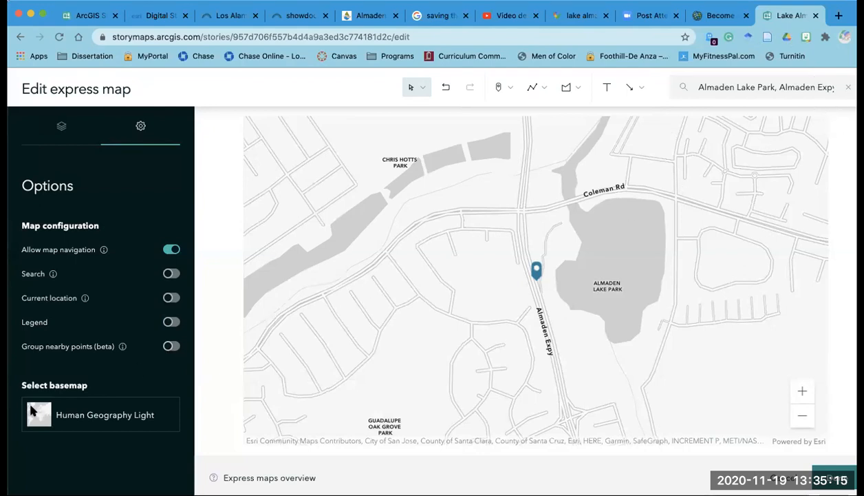
Step: Change the express map's basemap to Imagery
{"action": "left_click", "coordinate": [48, 413]}
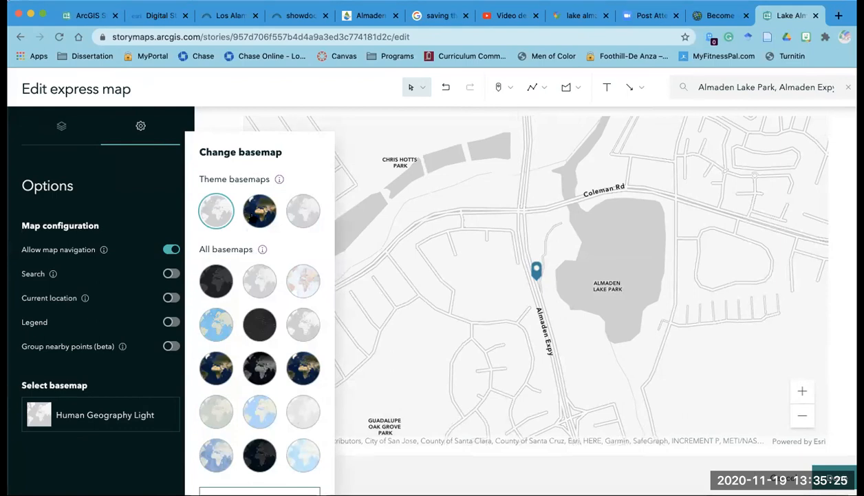
{"action": "left_click", "coordinate": [252, 216]}
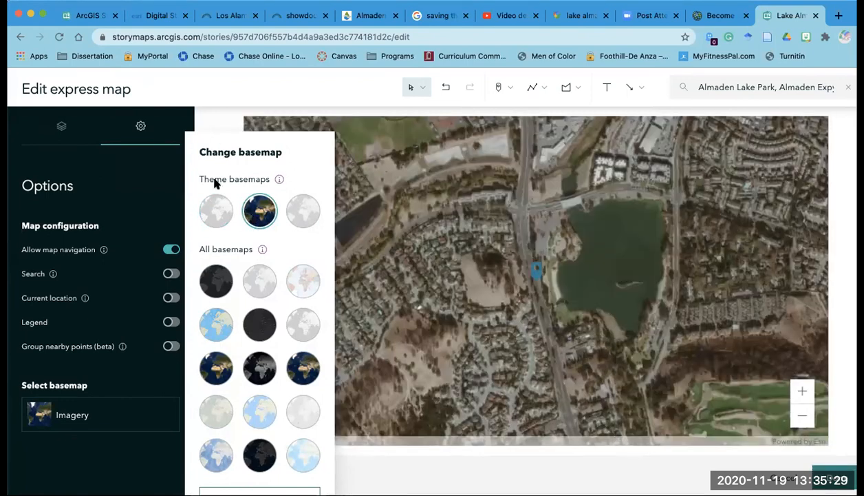
{"action": "left_click", "coordinate": [209, 125]}
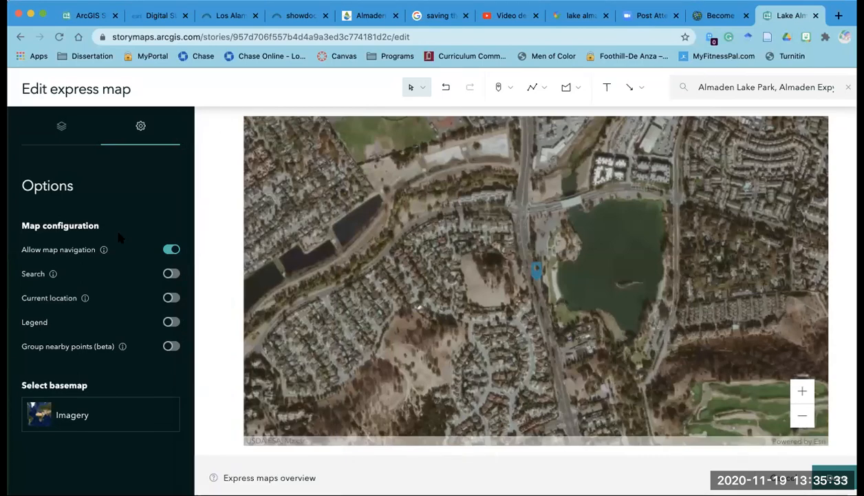
Step: Change the color of the Almaden Lake Park marker to red
{"action": "left_click", "coordinate": [803, 417]}
{"action": "left_click", "coordinate": [803, 416]}
{"action": "left_click", "coordinate": [803, 416]}
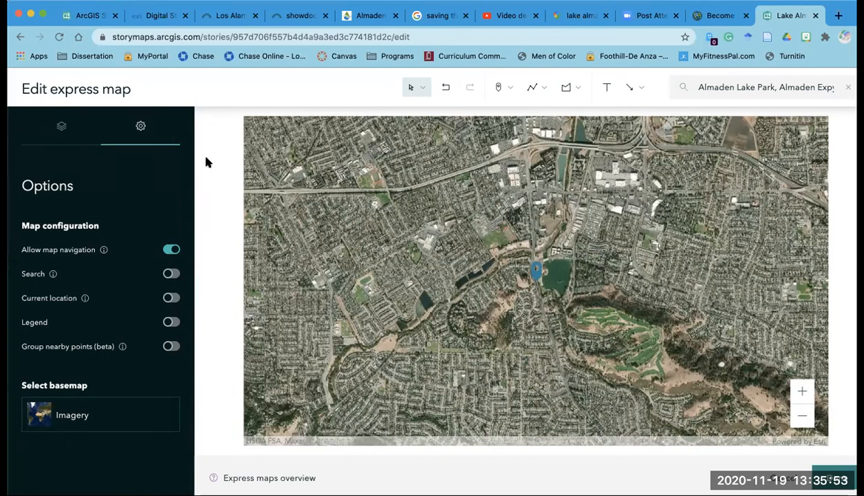
{"action": "left_click", "coordinate": [60, 132]}
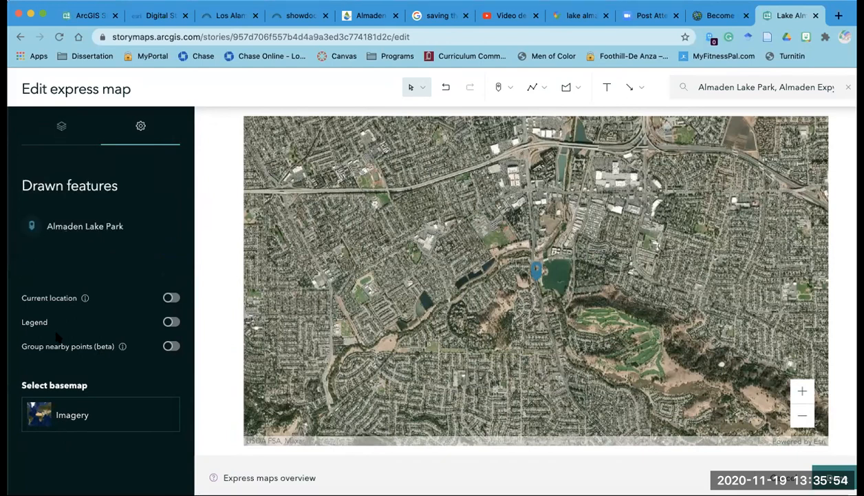
{"action": "left_click", "coordinate": [31, 226]}
{"action": "left_click", "coordinate": [86, 371]}
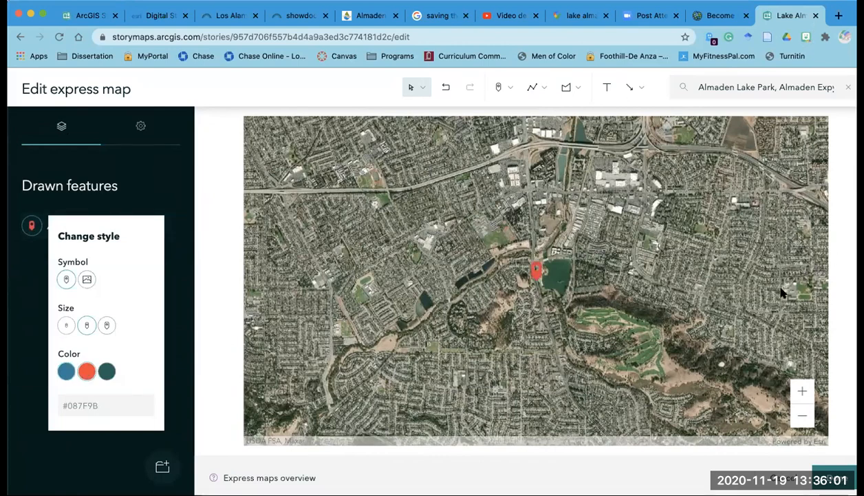
Step: Frame the express map on the California coast around the Almaden Lake Park marker and finish the map
{"action": "left_click", "coordinate": [802, 394]}
{"action": "left_click", "coordinate": [803, 417]}
{"action": "left_click", "coordinate": [803, 419]}
{"action": "left_click", "coordinate": [803, 419]}
{"action": "left_click", "coordinate": [803, 419]}
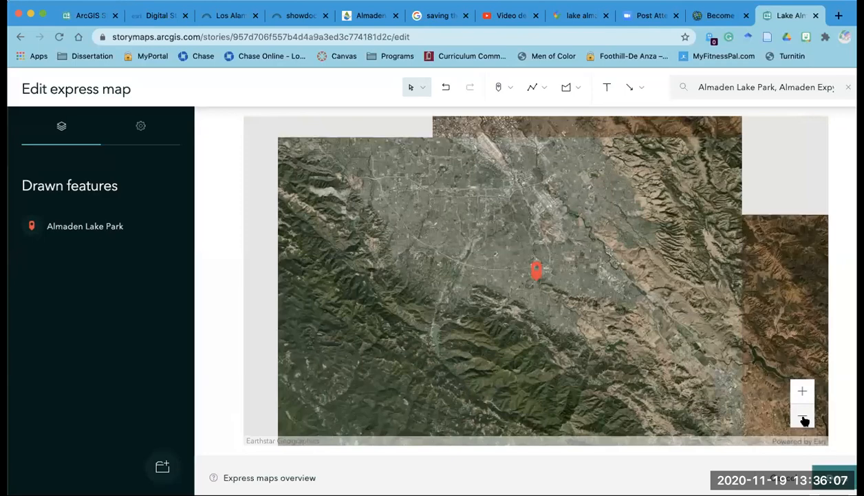
{"action": "left_click", "coordinate": [804, 418]}
{"action": "left_click_drag", "start_coordinate": [715, 294], "coordinate": [769, 366]}
{"action": "left_click_drag", "start_coordinate": [734, 276], "coordinate": [772, 334]}
{"action": "left_click_drag", "start_coordinate": [738, 243], "coordinate": [767, 250]}
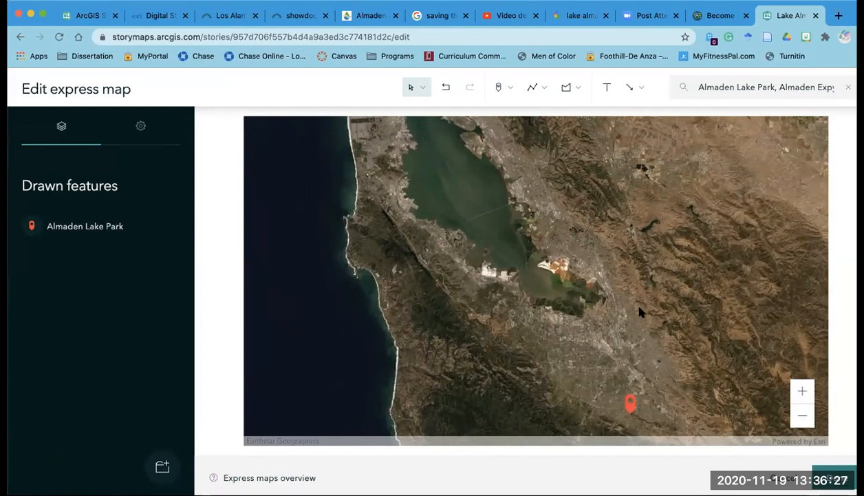
{"action": "left_click", "coordinate": [802, 415]}
{"action": "left_click", "coordinate": [802, 415]}
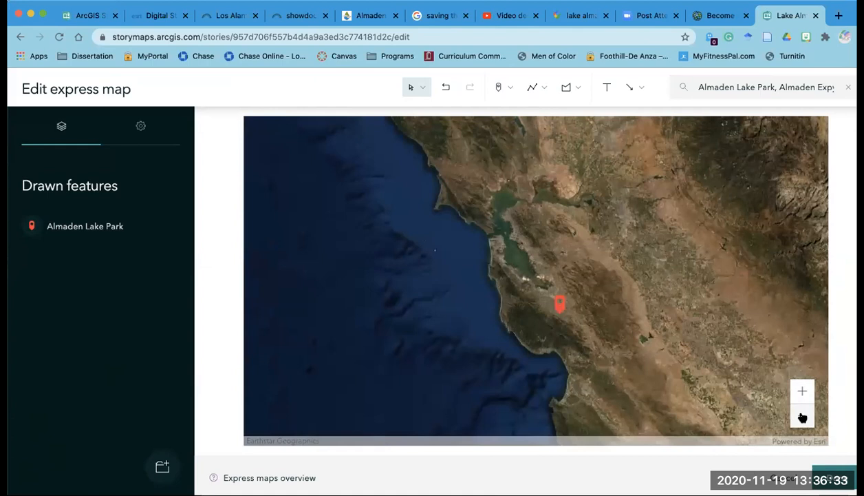
{"action": "left_click", "coordinate": [802, 415]}
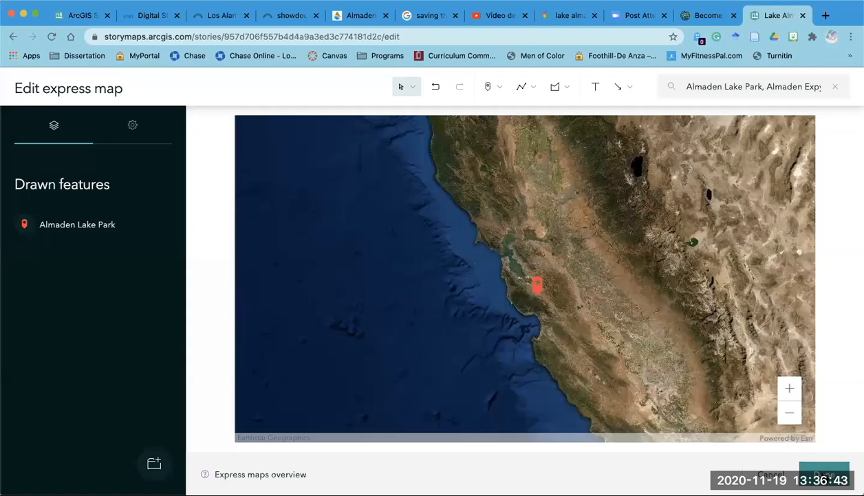
{"action": "left_click", "coordinate": [822, 474]}
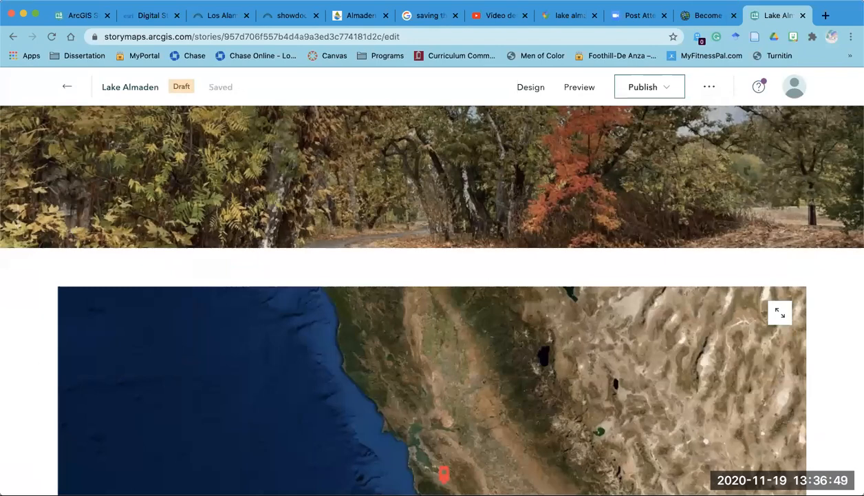
Step: Look over the finished express map in the story, including the Almaden Lake Park marker and the caption area below it
{"action": "scroll", "coordinate": [843, 379], "scroll_direction": "down", "scroll_amount": 3}
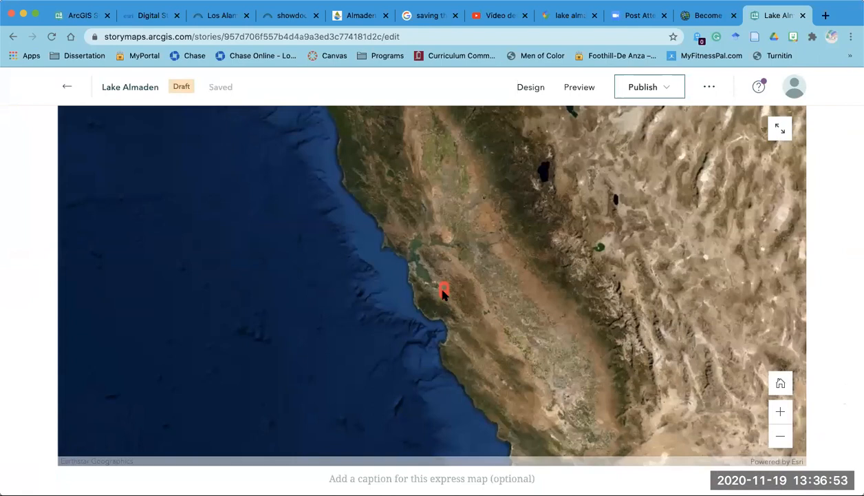
{"action": "mouse_move", "coordinate": [443, 293]}
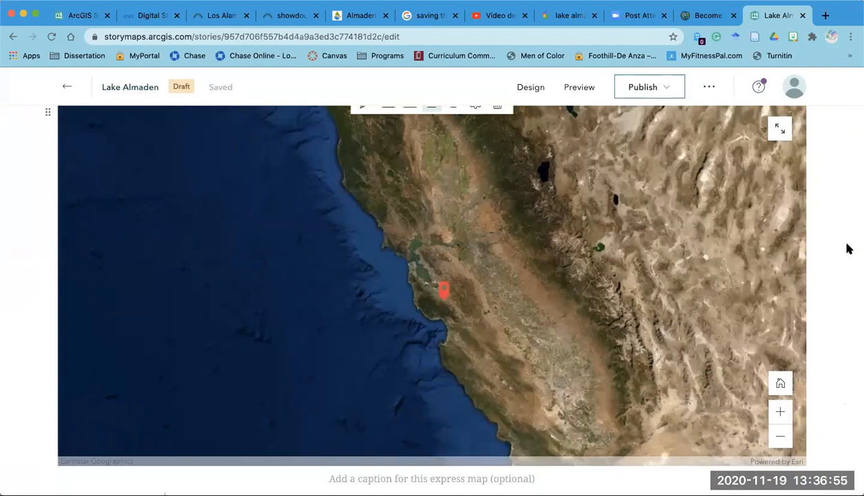
{"action": "scroll", "coordinate": [841, 265], "scroll_direction": "down", "scroll_amount": 1}
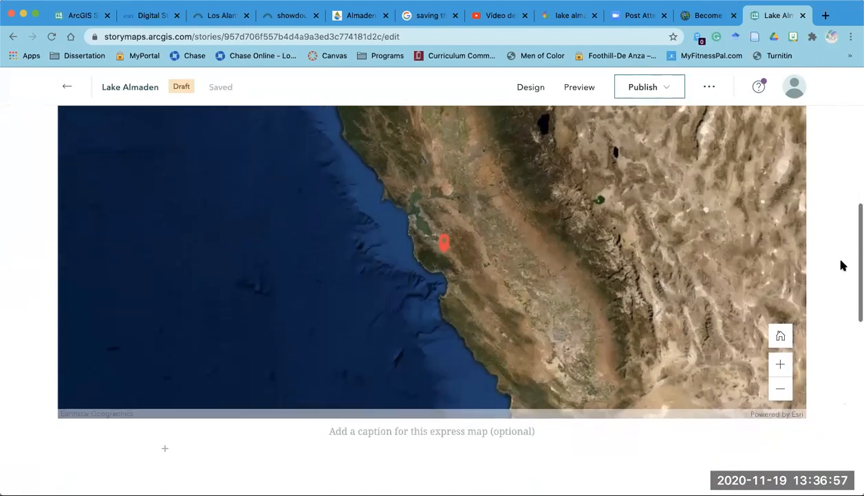
{"action": "scroll", "coordinate": [841, 265], "scroll_direction": "up", "scroll_amount": 1}
{"action": "scroll", "coordinate": [841, 265], "scroll_direction": "up", "scroll_amount": 2}
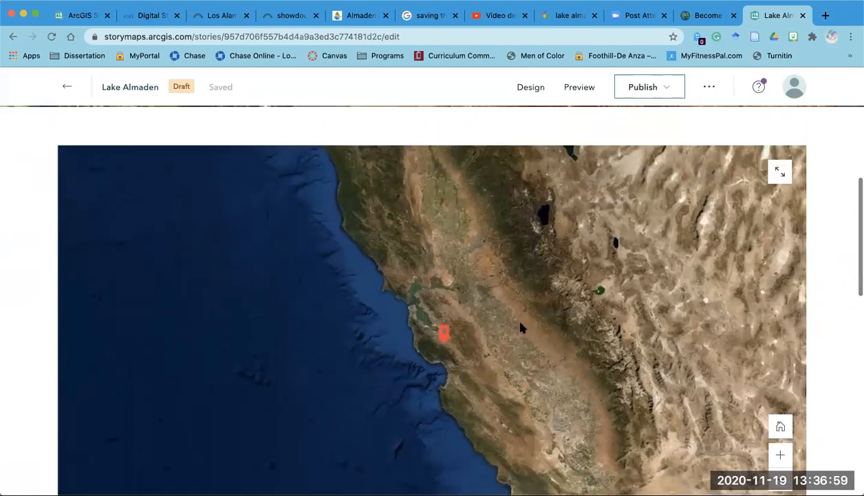
{"action": "left_click", "coordinate": [443, 333]}
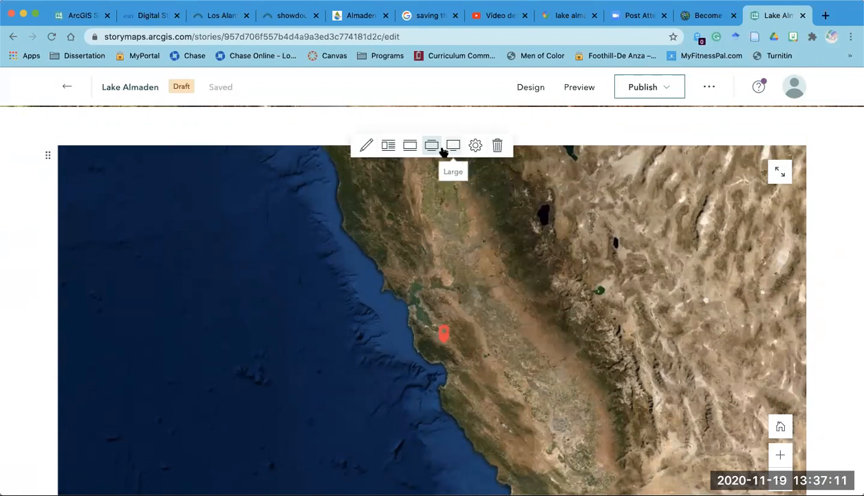
Step: Try the side-by-side and smaller layouts for the express map block and set its size to Large
{"action": "left_click", "coordinate": [387, 153]}
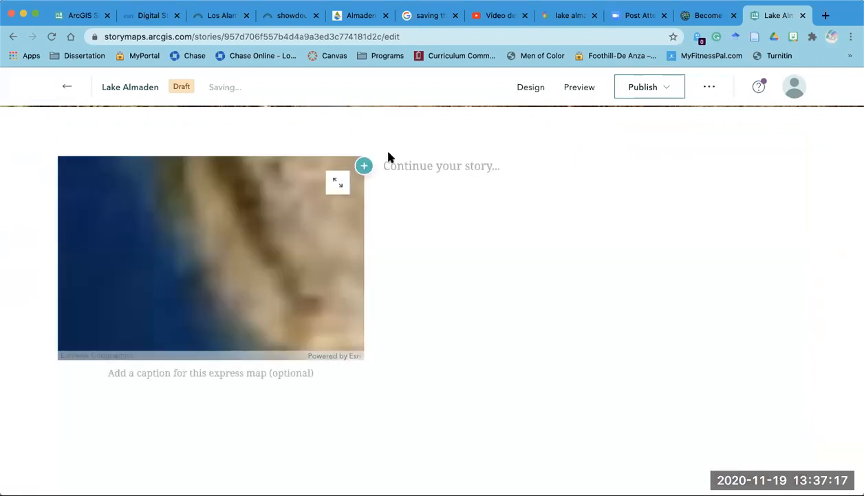
{"action": "mouse_move", "coordinate": [344, 177]}
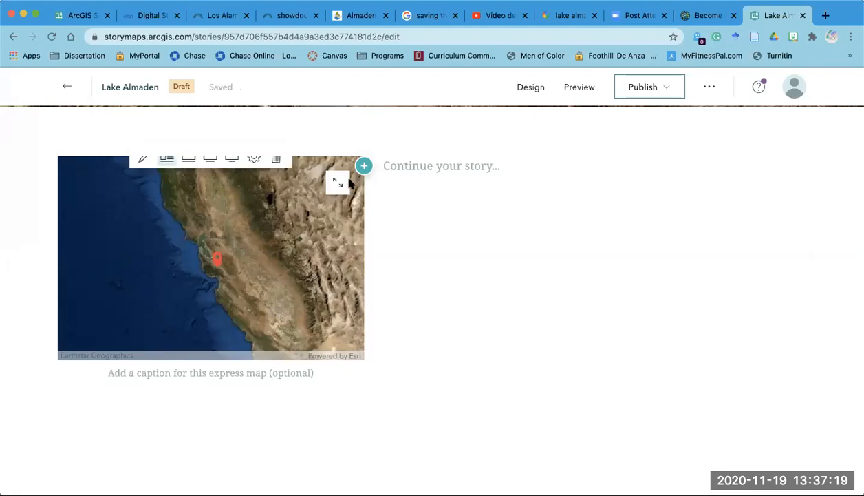
{"action": "left_click", "coordinate": [187, 158]}
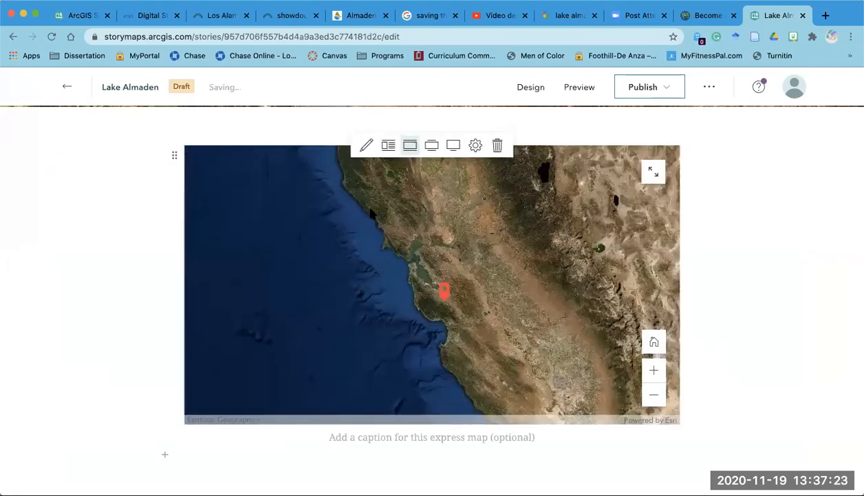
{"action": "left_click", "coordinate": [430, 149]}
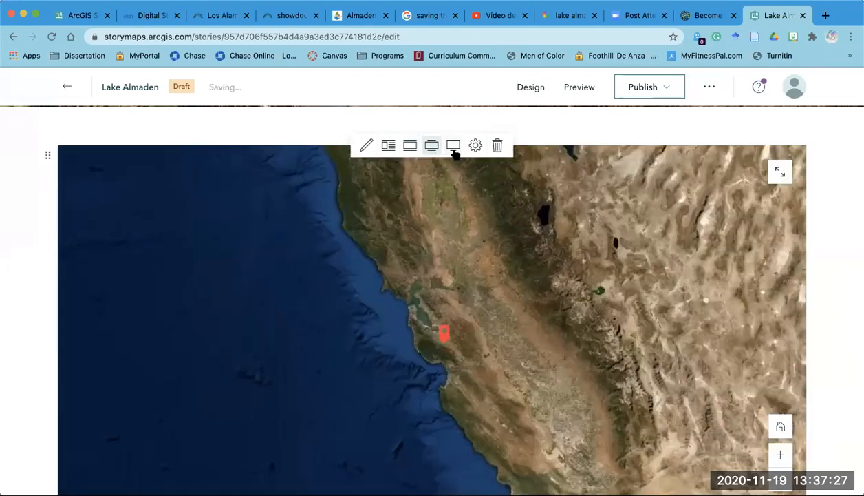
{"action": "left_click", "coordinate": [454, 146]}
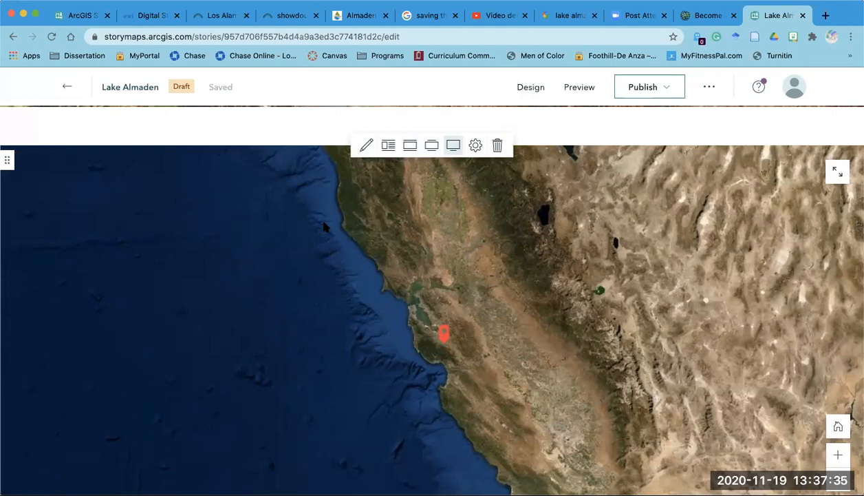
Step: Reopen the express map in its editor and return to the story
{"action": "left_click", "coordinate": [366, 145]}
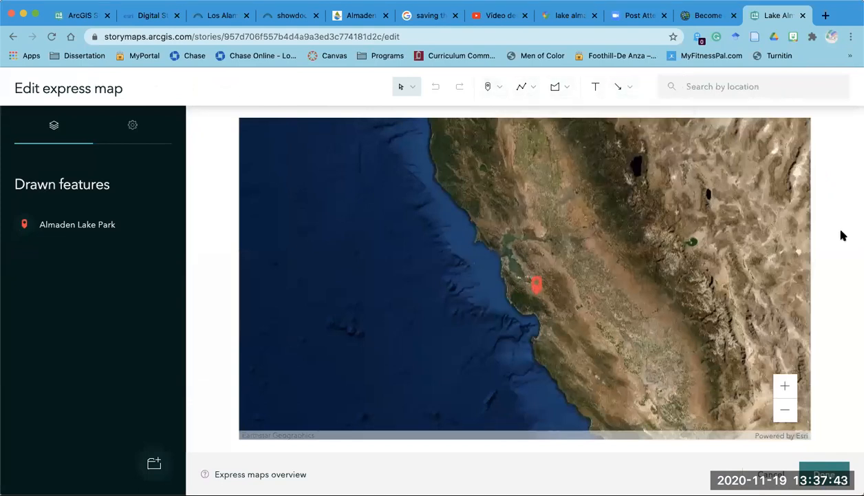
{"action": "left_click", "coordinate": [825, 471]}
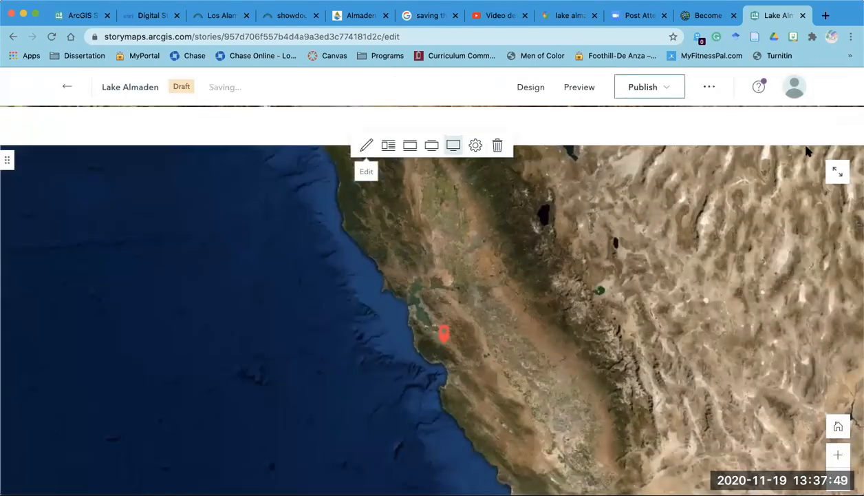
Step: Add a text block reading "Insert text" between the cover photo and the express map
{"action": "scroll", "coordinate": [806, 145], "scroll_direction": "up", "scroll_amount": 5}
{"action": "scroll", "coordinate": [787, 119], "scroll_direction": "up", "scroll_amount": 2}
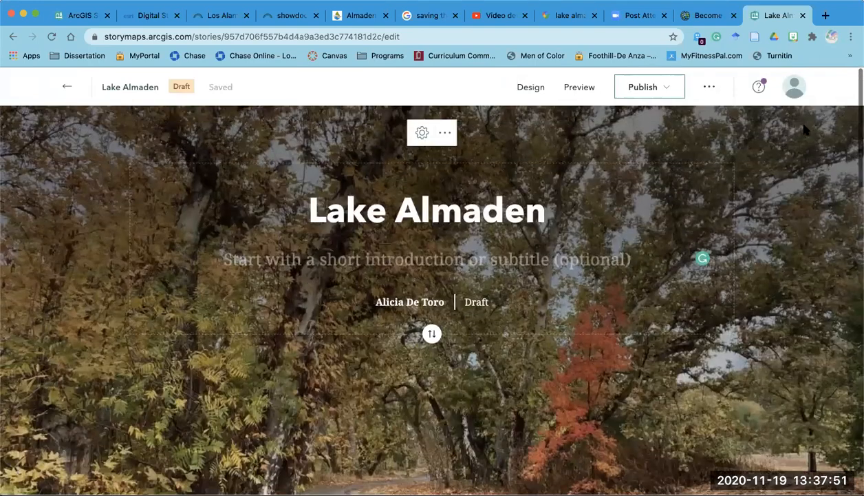
{"action": "scroll", "coordinate": [788, 119], "scroll_direction": "down", "scroll_amount": 4}
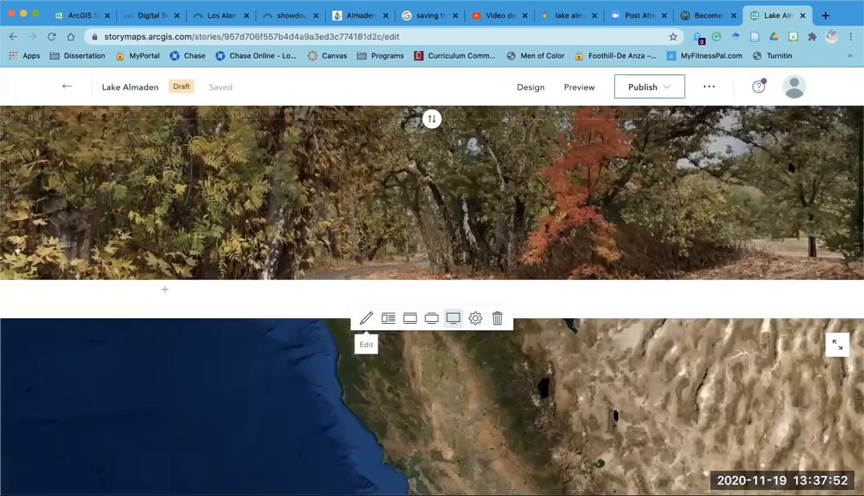
{"action": "left_click", "coordinate": [165, 289]}
{"action": "left_click", "coordinate": [241, 186]}
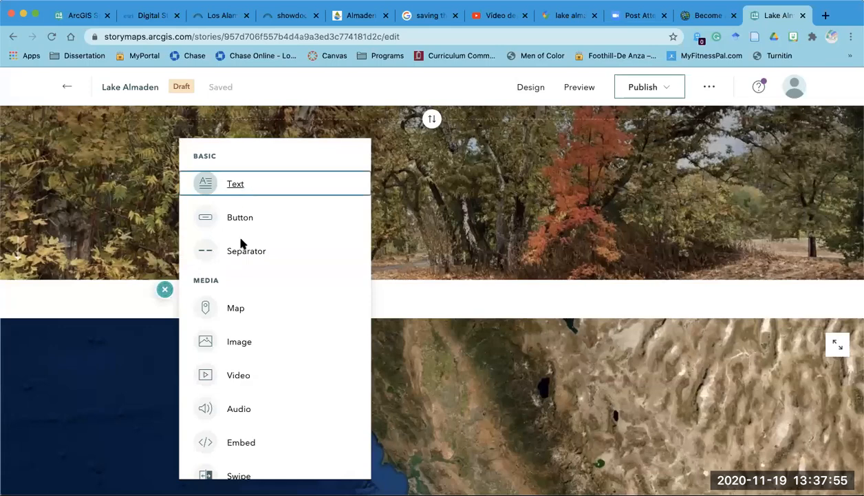
{"action": "type", "text": "In"}
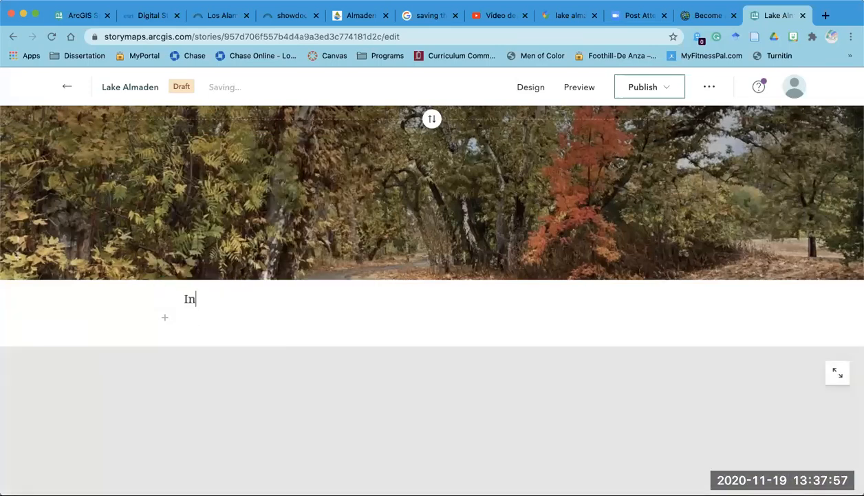
{"action": "type", "text": "sert text"}
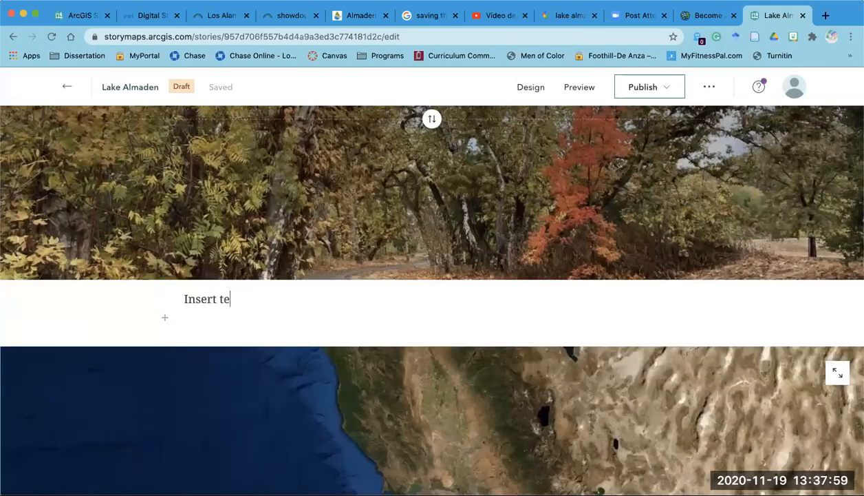
Step: Start a video block below the express map and choose a web link as its source
{"action": "scroll", "coordinate": [218, 300], "scroll_direction": "down", "scroll_amount": 1}
{"action": "scroll", "coordinate": [217, 300], "scroll_direction": "down", "scroll_amount": 10}
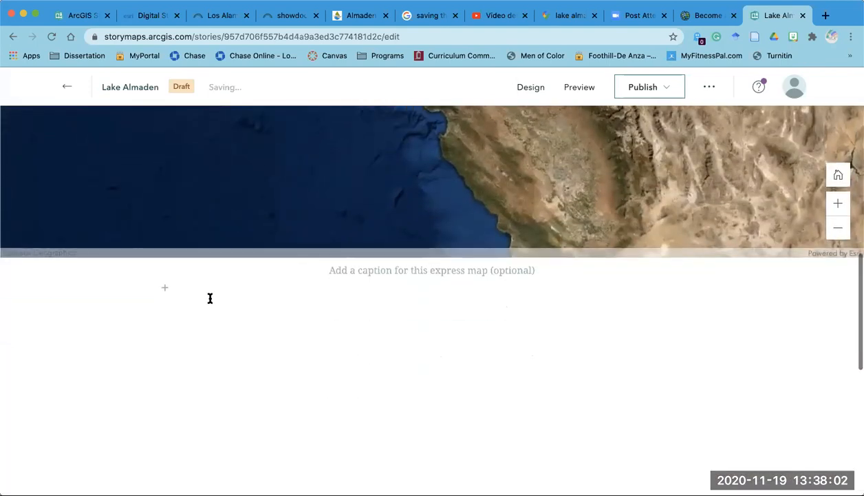
{"action": "left_click", "coordinate": [165, 287]}
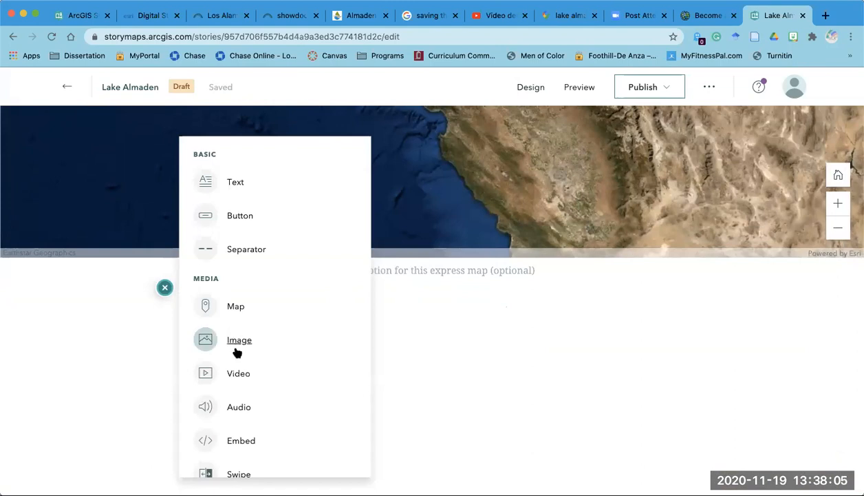
{"action": "left_click", "coordinate": [237, 374]}
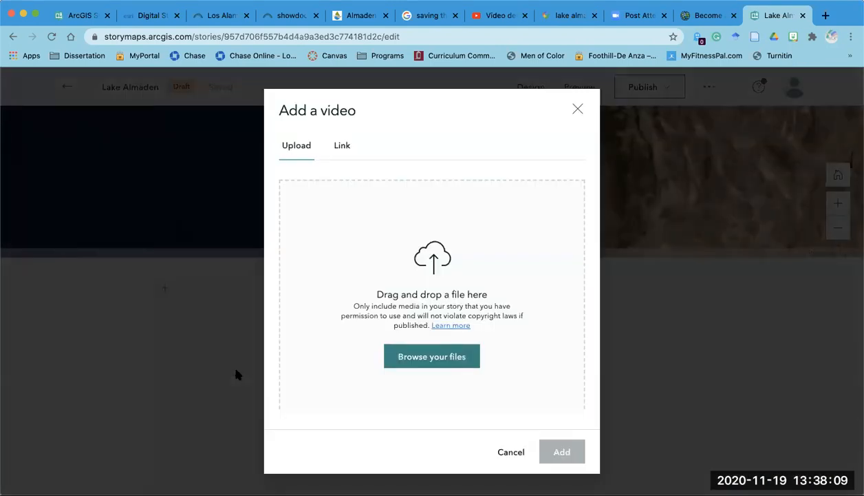
{"action": "left_click", "coordinate": [412, 356]}
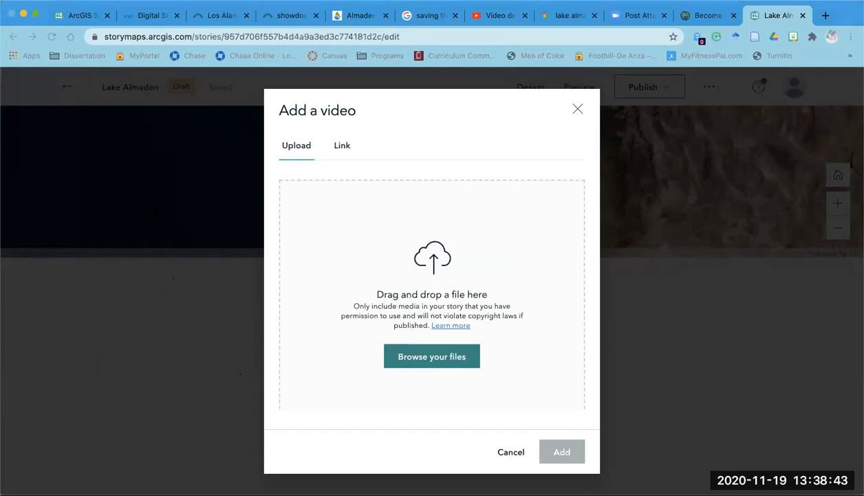
{"action": "left_click", "coordinate": [207, 78]}
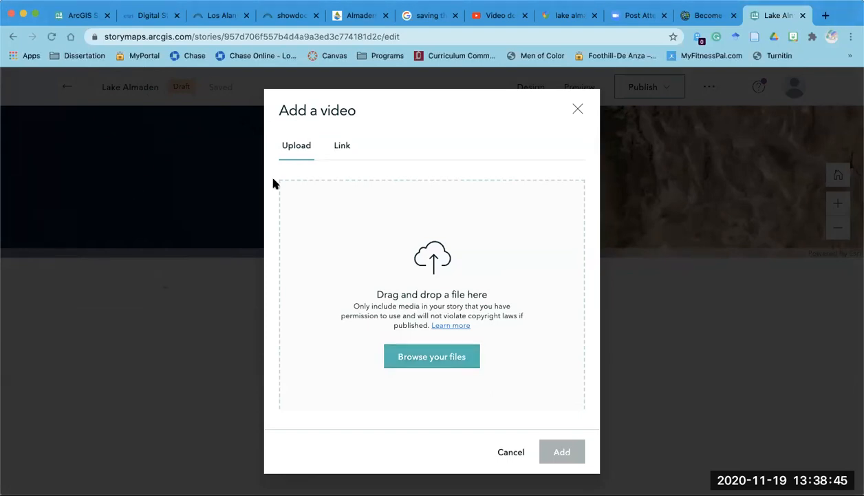
{"action": "left_click", "coordinate": [342, 146]}
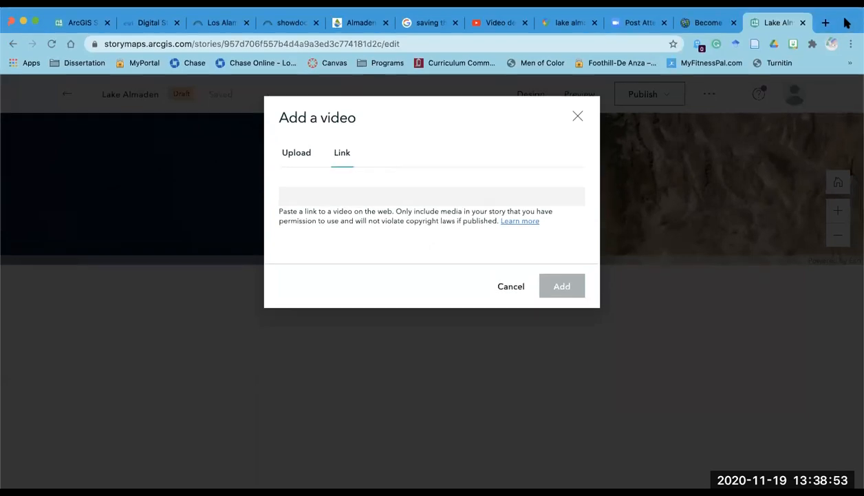
Step: From the "saving the bay mercury" Google results, open KQED's "Threats to San Francisco Bay" video on YouTube and copy its share link
{"action": "left_click", "coordinate": [495, 25]}
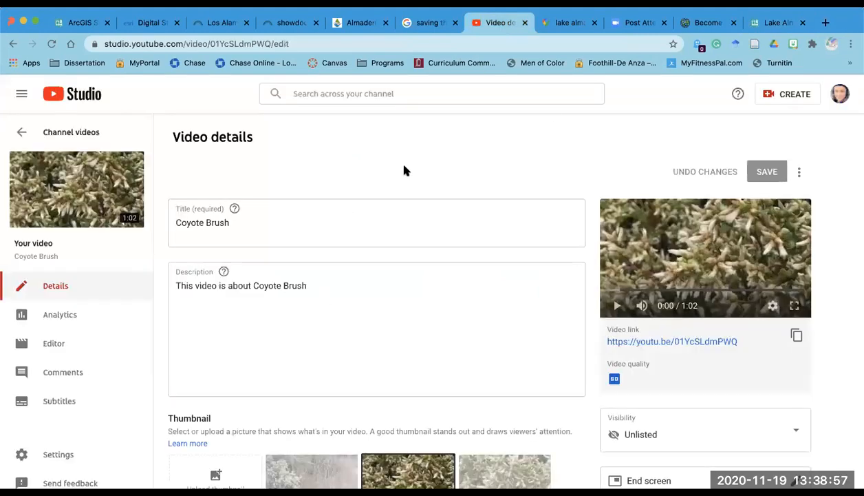
{"action": "left_click", "coordinate": [569, 25]}
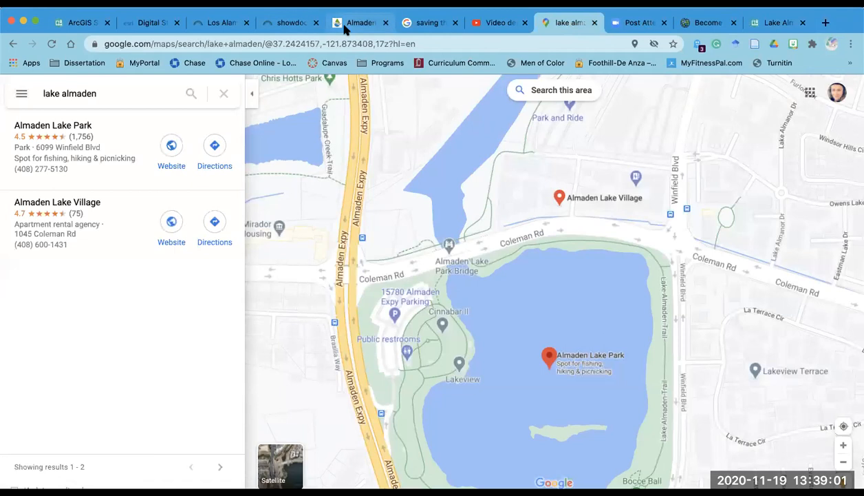
{"action": "left_click", "coordinate": [411, 23]}
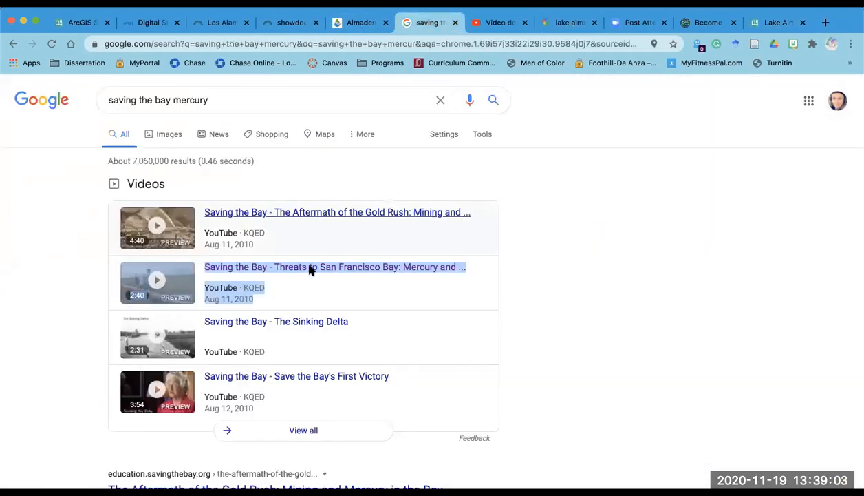
{"action": "left_click", "coordinate": [344, 267]}
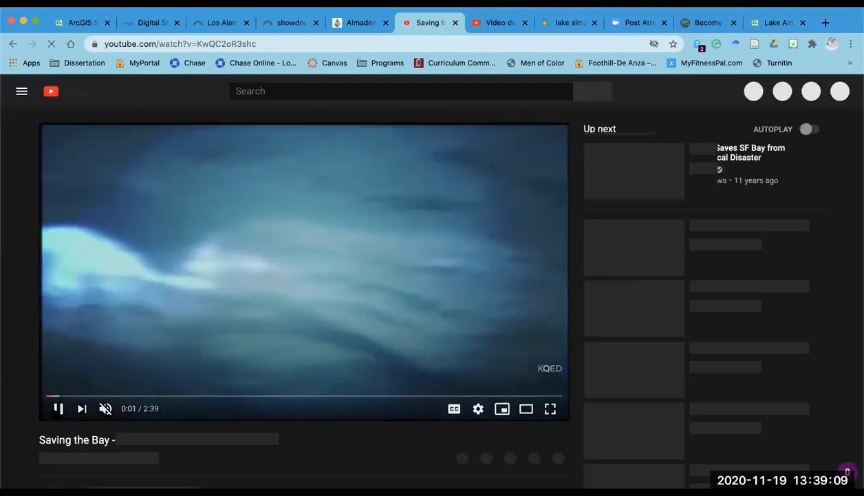
{"action": "scroll", "coordinate": [597, 351], "scroll_direction": "down", "scroll_amount": 5}
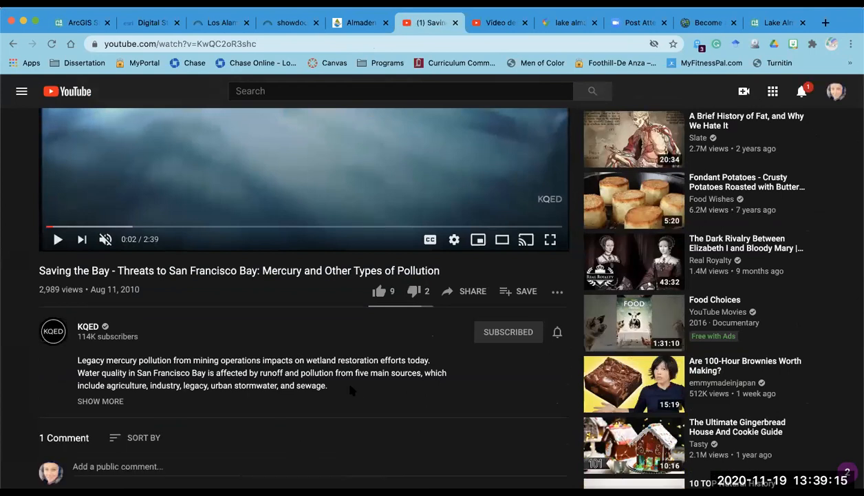
{"action": "left_click", "coordinate": [459, 291]}
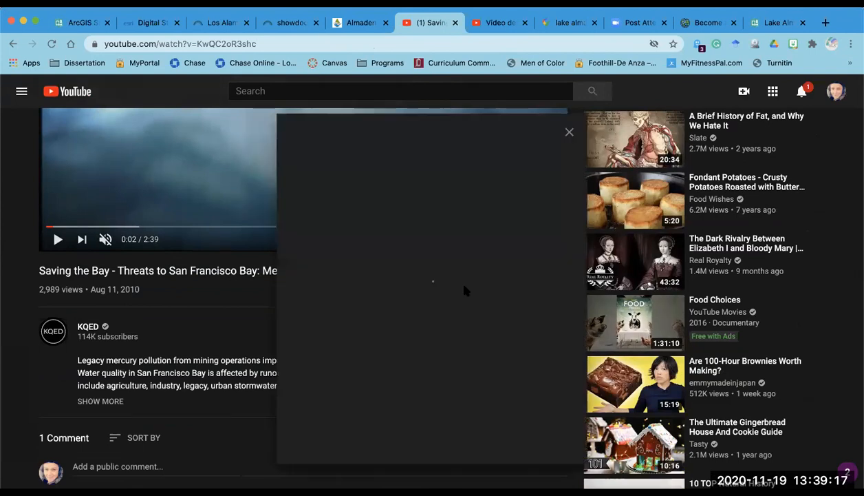
{"action": "left_click", "coordinate": [543, 311]}
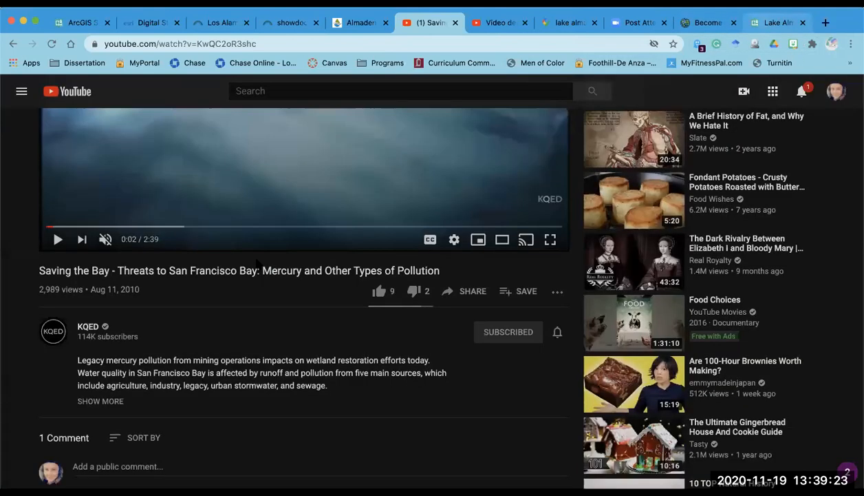
Step: Return to the StoryMaps story, paste the copied YouTube link as the video source and add the video
{"action": "left_click", "coordinate": [775, 22]}
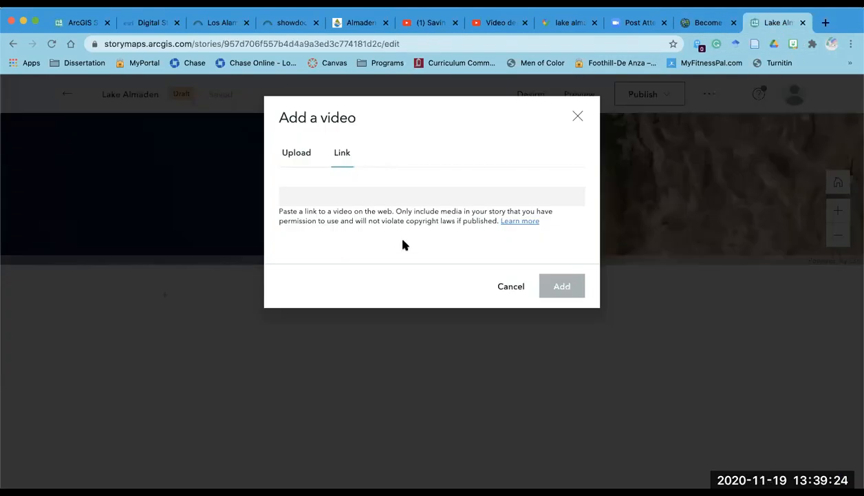
{"action": "left_click", "coordinate": [367, 197]}
{"action": "key", "text": "super+v"}
{"action": "left_click", "coordinate": [576, 290]}
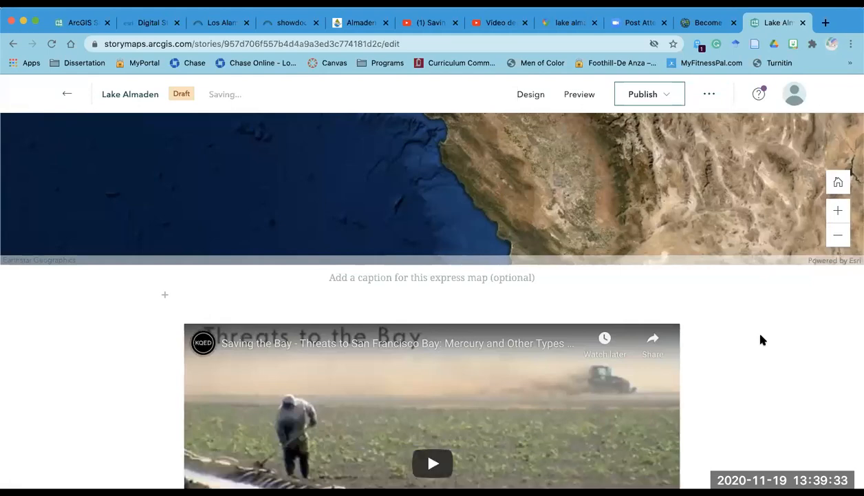
Step: Look over the story from the text block through the express map to the embedded video and its caption
{"action": "scroll", "coordinate": [761, 339], "scroll_direction": "down", "scroll_amount": 1}
{"action": "scroll", "coordinate": [761, 338], "scroll_direction": "up", "scroll_amount": 3}
{"action": "scroll", "coordinate": [762, 337], "scroll_direction": "up", "scroll_amount": 3}
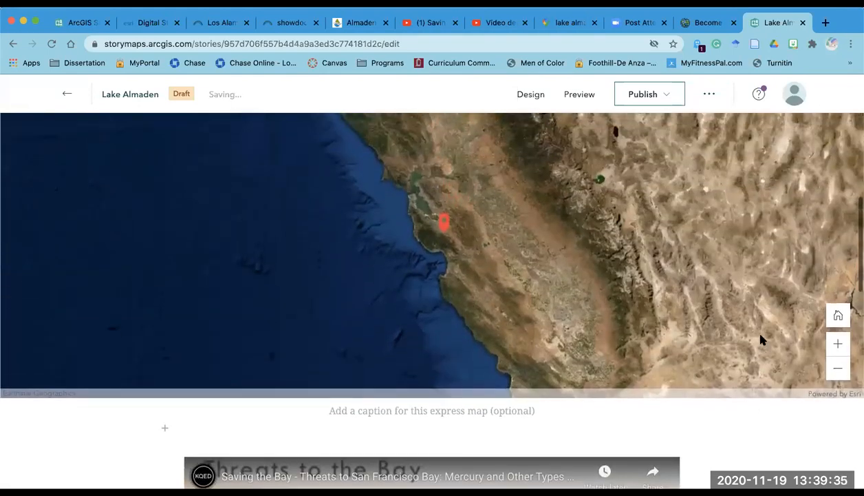
{"action": "scroll", "coordinate": [733, 313], "scroll_direction": "up", "scroll_amount": 8}
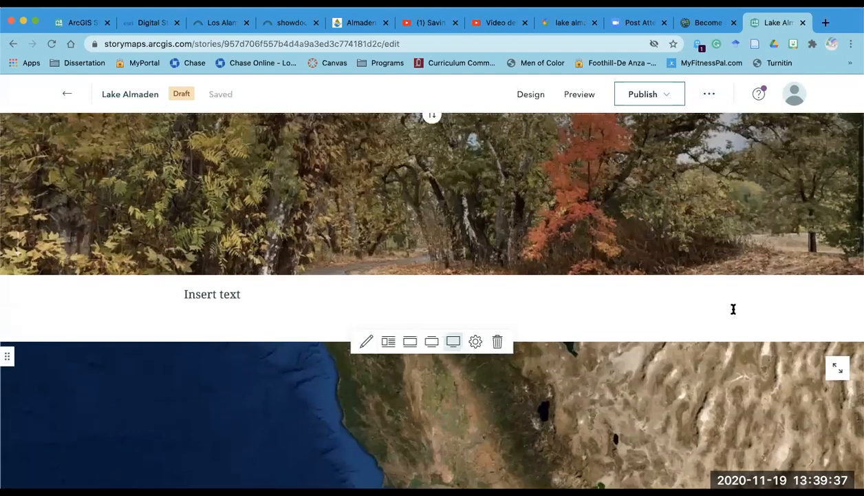
{"action": "scroll", "coordinate": [733, 313], "scroll_direction": "down", "scroll_amount": 8}
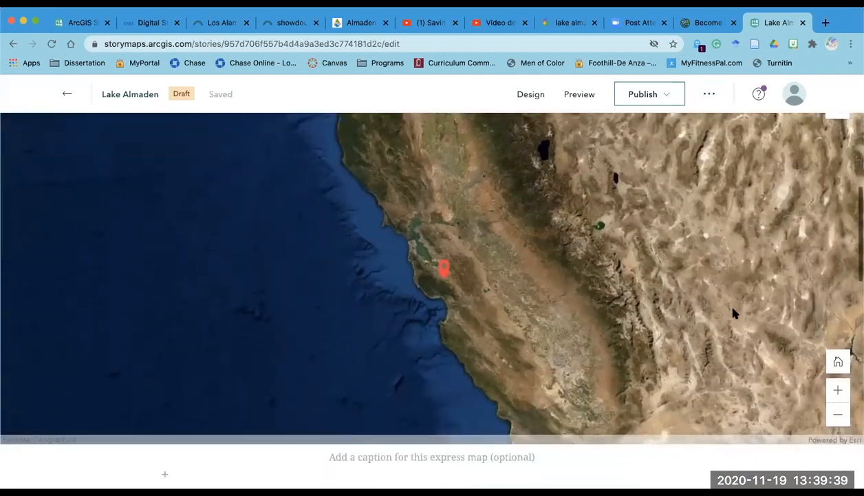
{"action": "scroll", "coordinate": [733, 313], "scroll_direction": "down", "scroll_amount": 9}
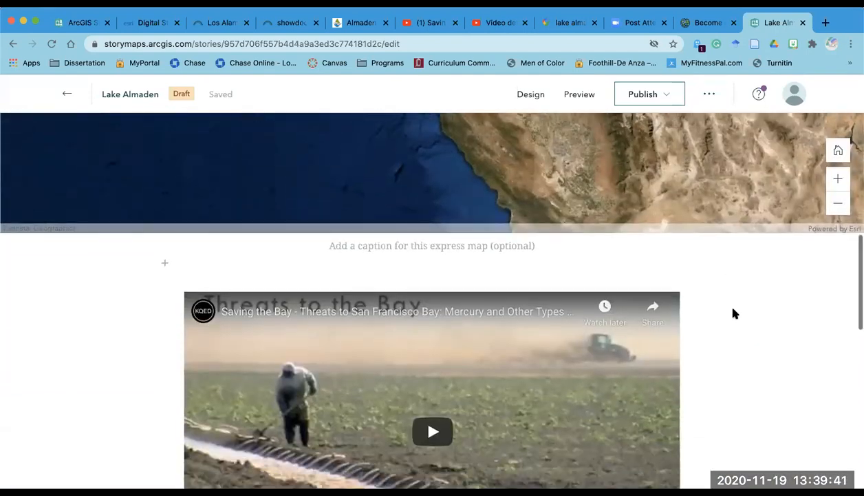
{"action": "scroll", "coordinate": [733, 313], "scroll_direction": "down", "scroll_amount": 3}
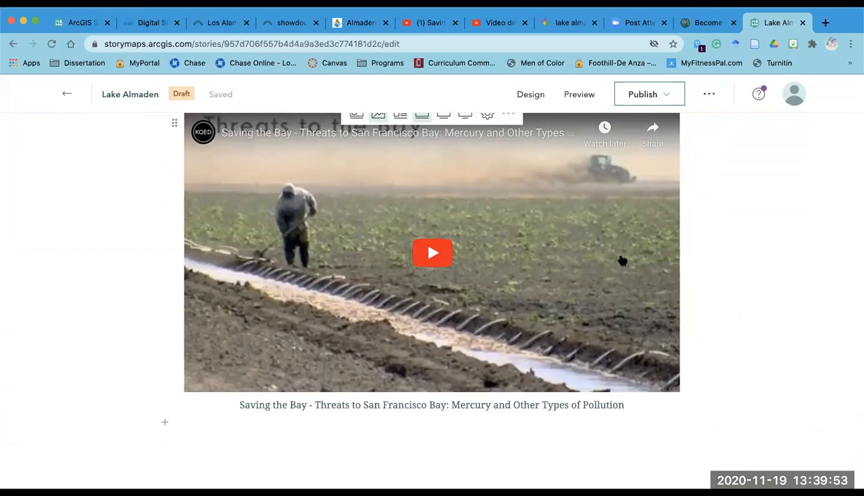
{"action": "scroll", "coordinate": [622, 260], "scroll_direction": "up", "scroll_amount": 1}
{"action": "scroll", "coordinate": [622, 260], "scroll_direction": "down", "scroll_amount": 2}
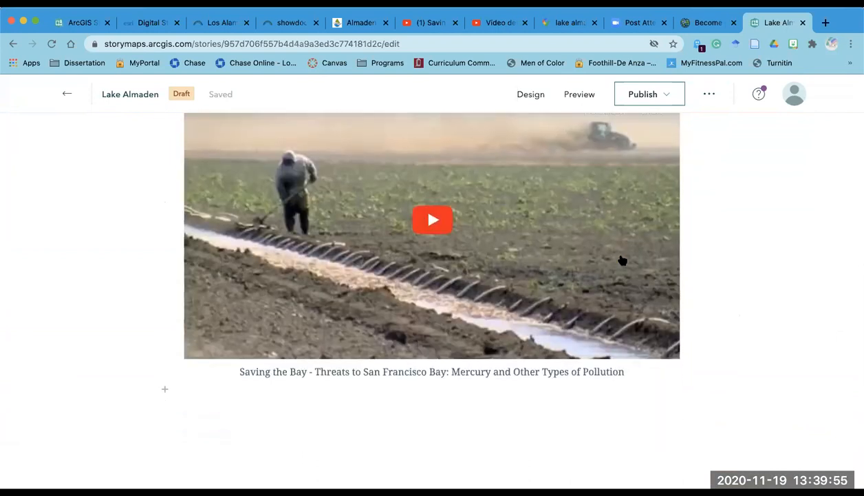
{"action": "scroll", "coordinate": [517, 244], "scroll_direction": "up", "scroll_amount": 3}
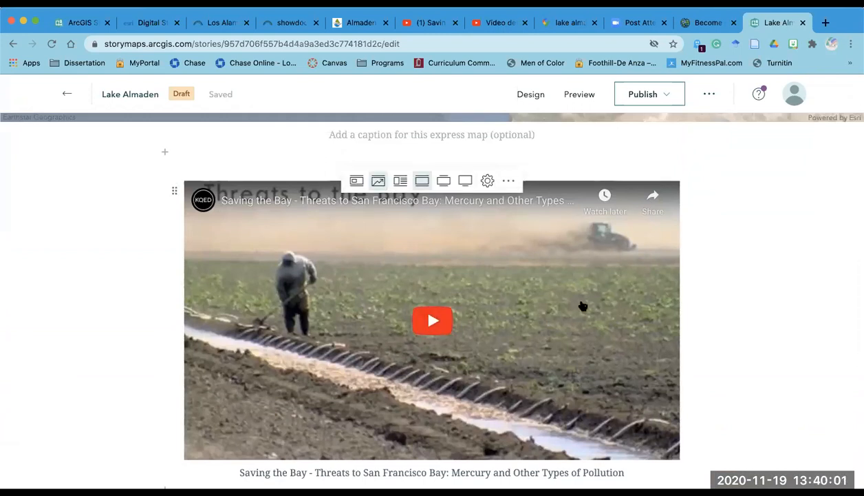
Step: Try the card, side-by-side, small and medium layouts for the video block and set its size to Large
{"action": "left_click", "coordinate": [357, 182]}
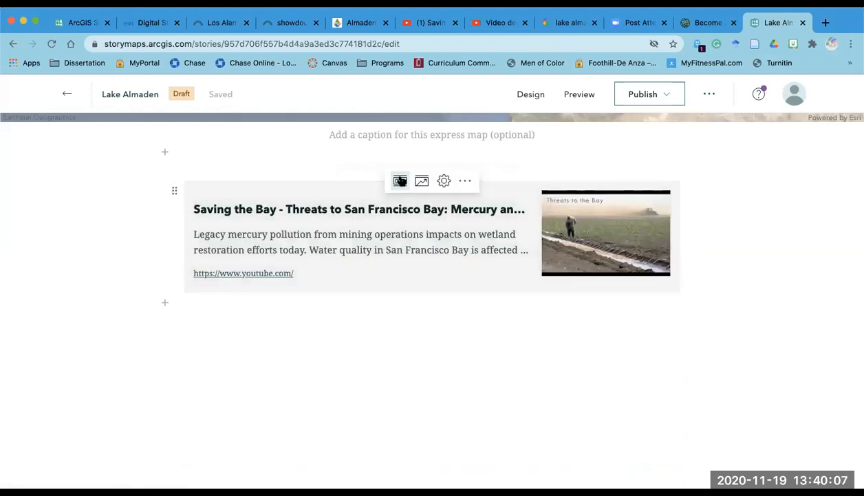
{"action": "left_click", "coordinate": [421, 182]}
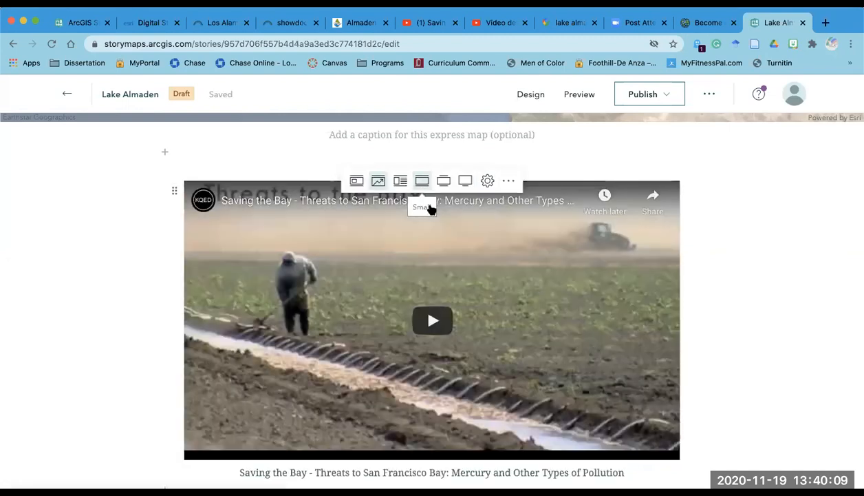
{"action": "left_click", "coordinate": [401, 182]}
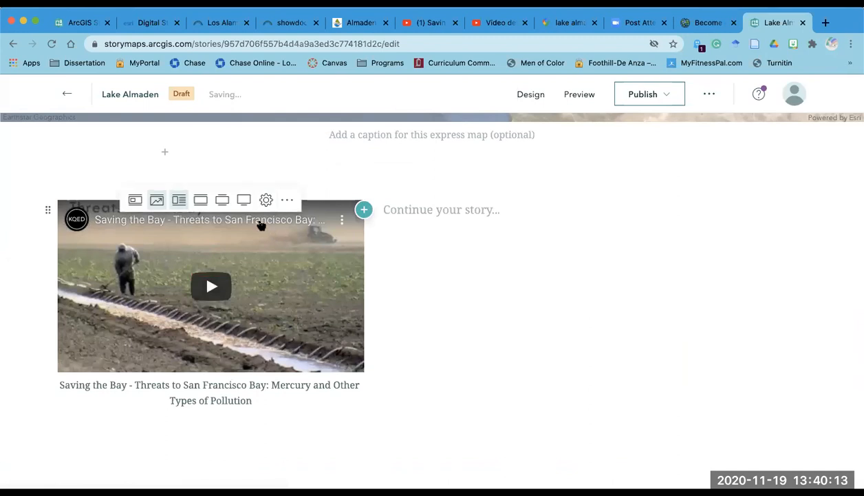
{"action": "left_click", "coordinate": [203, 194]}
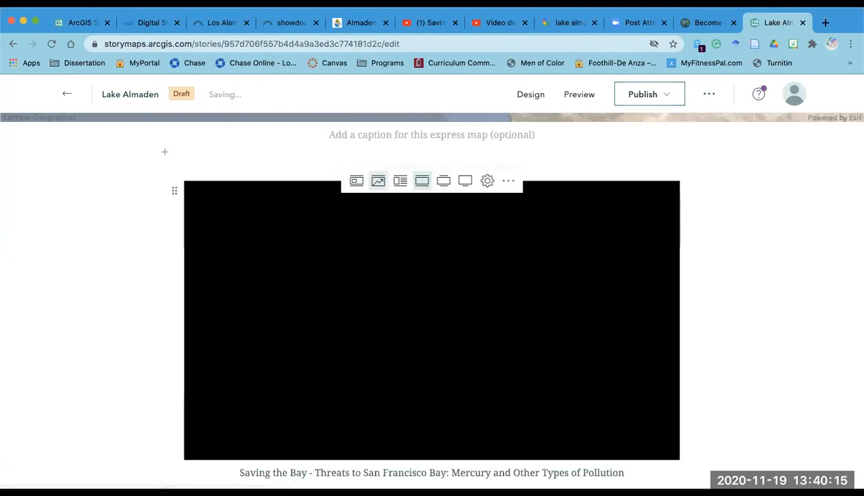
{"action": "left_click", "coordinate": [444, 182]}
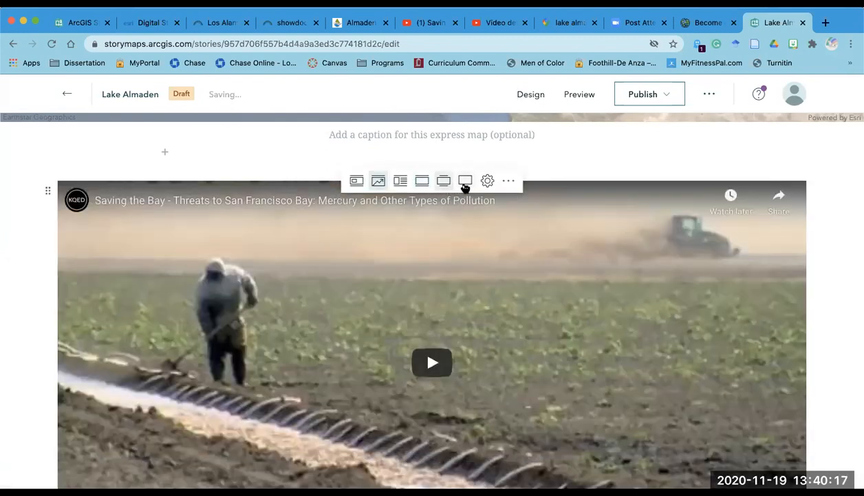
{"action": "left_click", "coordinate": [464, 185]}
Step: Start an embed block below the caption of the Saving the Bay video
{"action": "scroll", "coordinate": [535, 267], "scroll_direction": "down", "scroll_amount": 3}
{"action": "scroll", "coordinate": [536, 266], "scroll_direction": "down", "scroll_amount": 3}
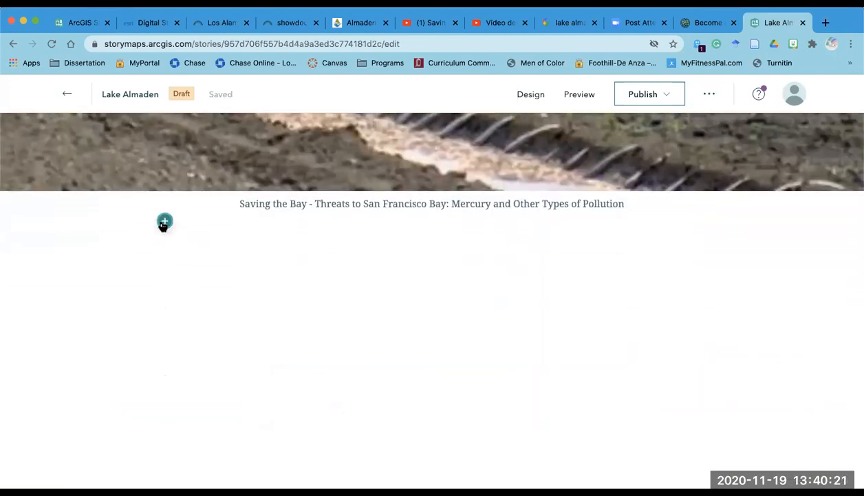
{"action": "left_click", "coordinate": [164, 221]}
{"action": "scroll", "coordinate": [258, 263], "scroll_direction": "down", "scroll_amount": 3}
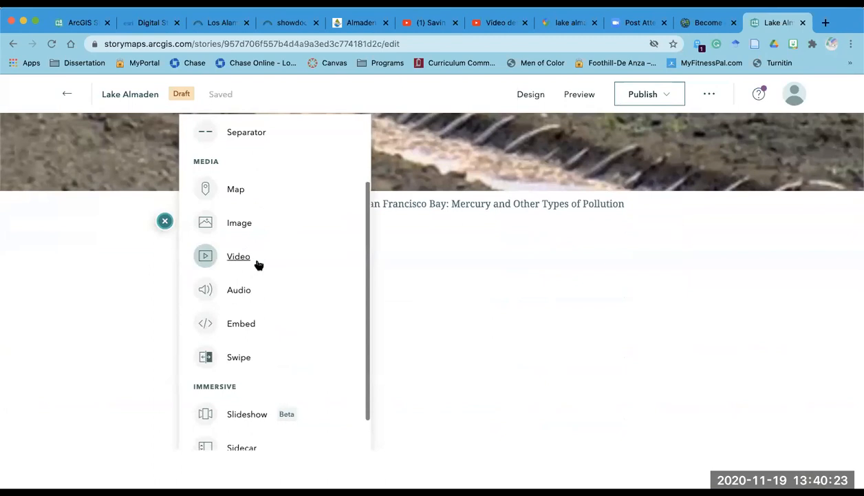
{"action": "left_click", "coordinate": [242, 311]}
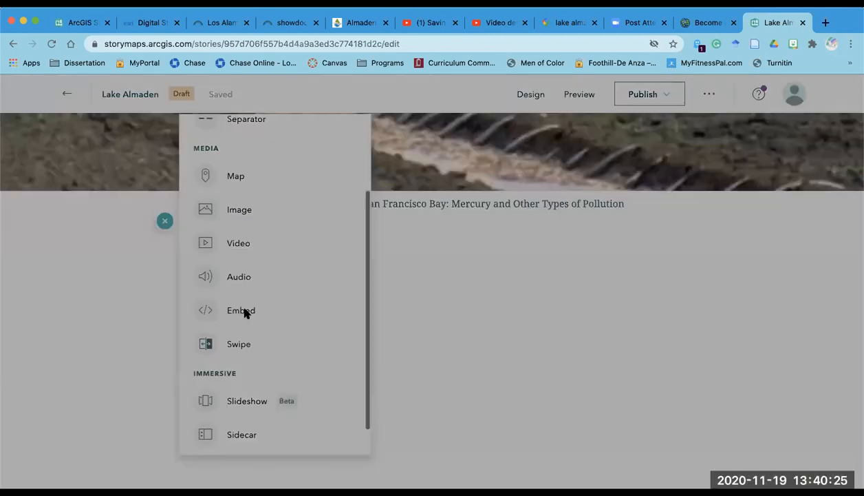
Step: Copy the full web address of Valley Water's Almaden Lake Improvement Project page
{"action": "left_click", "coordinate": [353, 21]}
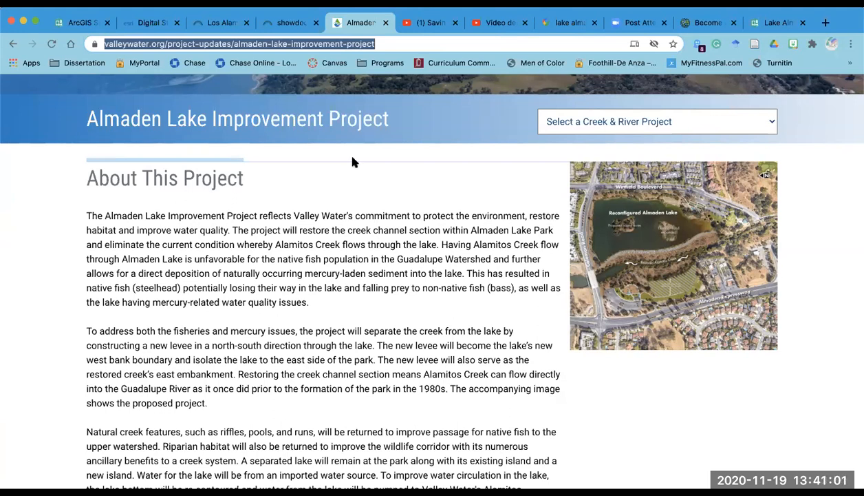
{"action": "left_click", "coordinate": [424, 46]}
{"action": "left_click_drag", "start_coordinate": [449, 43], "coordinate": [38, 39]}
{"action": "key", "text": "super+c"}
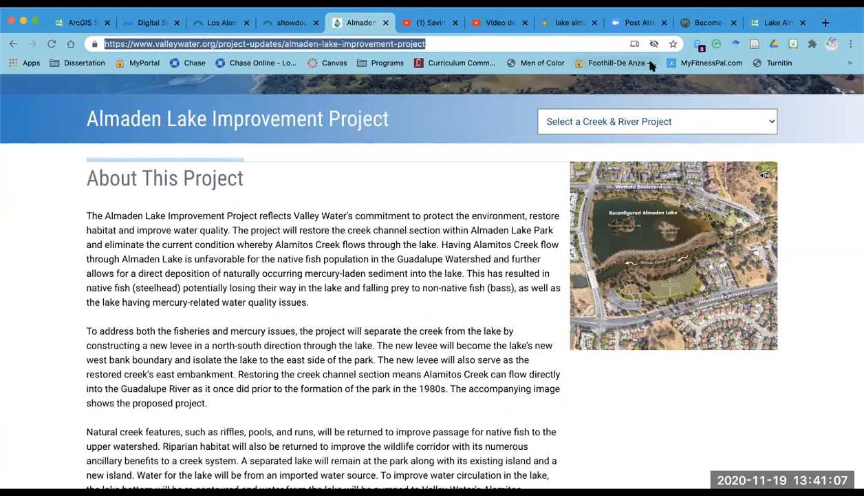
Step: Back in the story, paste the copied valleywater.org link as the web content and add it
{"action": "left_click", "coordinate": [757, 24]}
{"action": "key", "text": "super+v"}
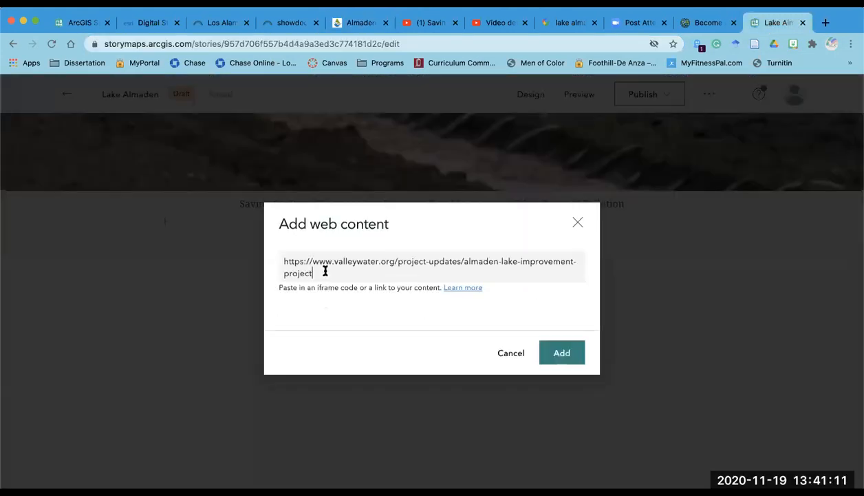
{"action": "left_click", "coordinate": [543, 359]}
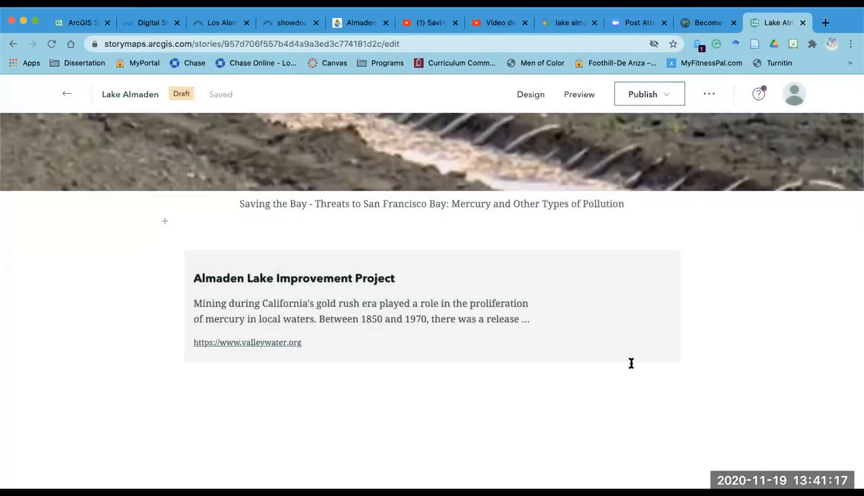
{"action": "mouse_move", "coordinate": [466, 321]}
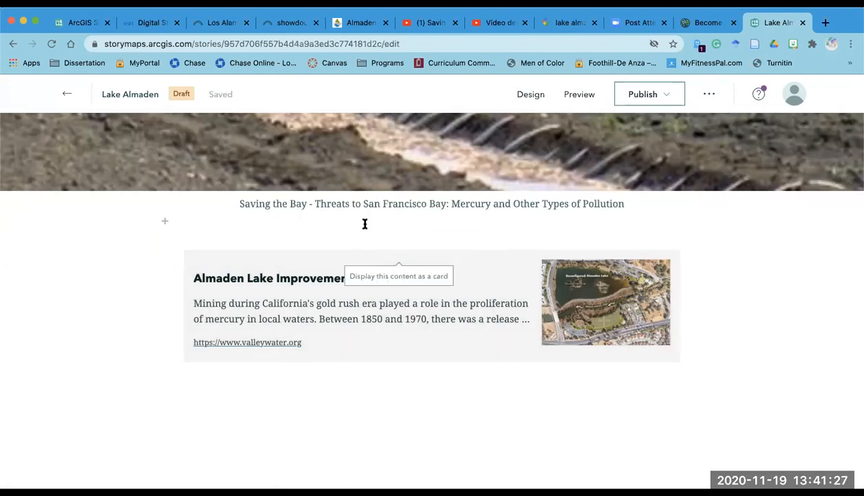
{"action": "scroll", "coordinate": [365, 221], "scroll_direction": "up", "scroll_amount": 5}
{"action": "scroll", "coordinate": [365, 223], "scroll_direction": "up", "scroll_amount": 1}
{"action": "scroll", "coordinate": [358, 253], "scroll_direction": "down", "scroll_amount": 1}
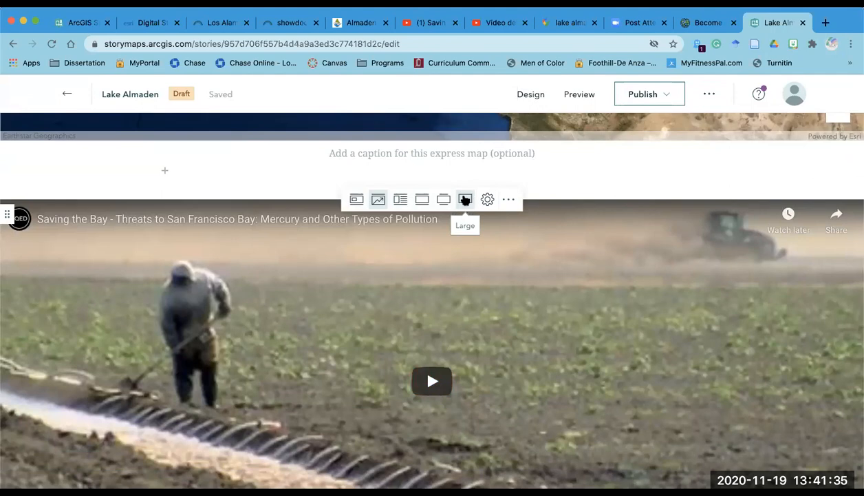
{"action": "scroll", "coordinate": [459, 285], "scroll_direction": "down", "scroll_amount": 3}
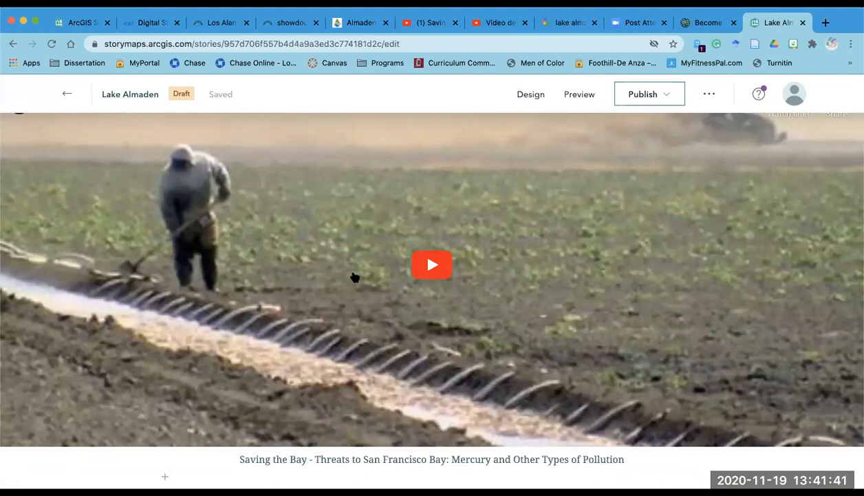
Step: Copy the web address of San José's Facility Directory page for the Los Alamitos Creek Trail
{"action": "left_click", "coordinate": [284, 23]}
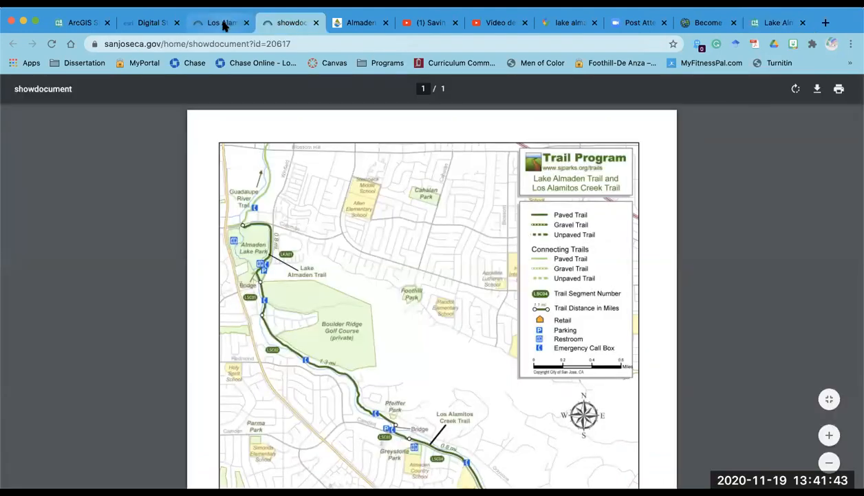
{"action": "key", "text": "ctrl+shift+Tab"}
{"action": "left_click", "coordinate": [342, 43]}
{"action": "key", "text": "super+c"}
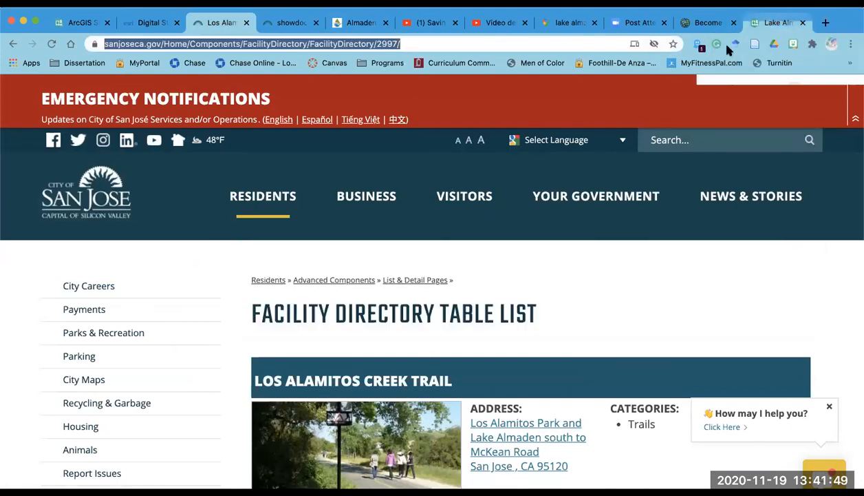
Step: In the story, embed the copied sanjoseca.gov link below the Almaden Lake Improvement Project card
{"action": "left_click", "coordinate": [777, 23]}
{"action": "scroll", "coordinate": [440, 283], "scroll_direction": "down", "scroll_amount": 10}
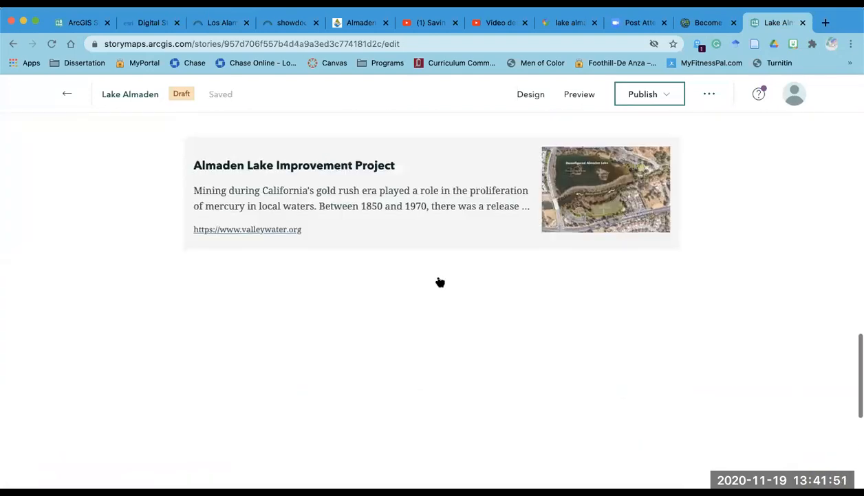
{"action": "left_click", "coordinate": [165, 260]}
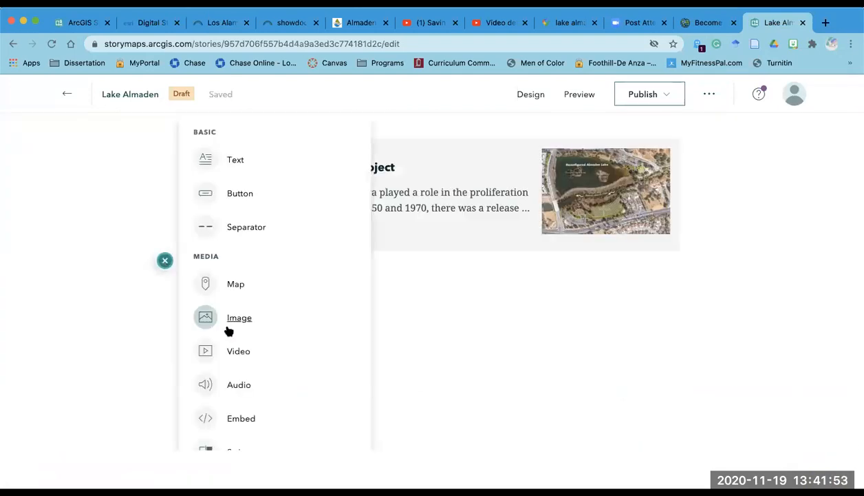
{"action": "scroll", "coordinate": [254, 344], "scroll_direction": "down", "scroll_amount": 2}
{"action": "left_click", "coordinate": [246, 279]}
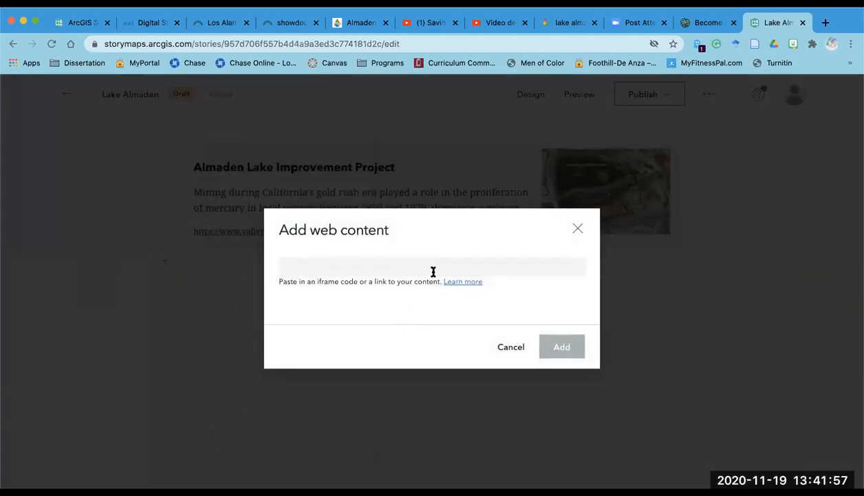
{"action": "key", "text": "super+v"}
{"action": "left_click", "coordinate": [561, 354]}
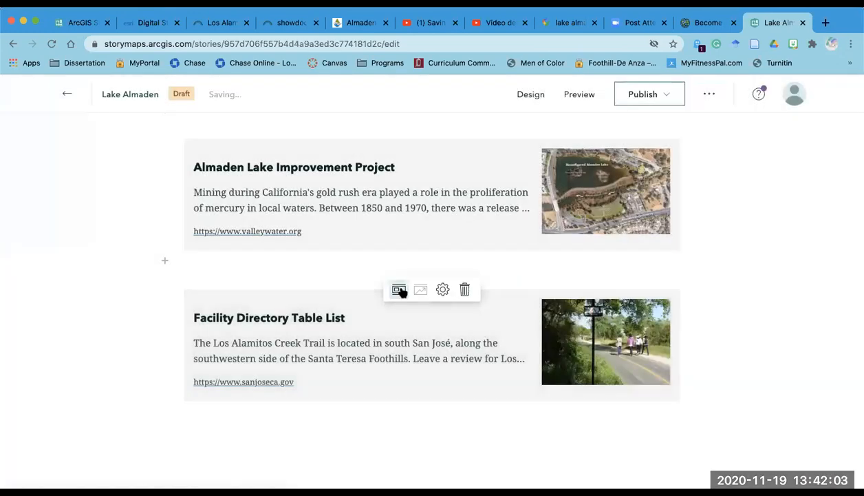
Step: Copy the web address of Esri's ArcGIS StoryMaps overview page
{"action": "scroll", "coordinate": [684, 295], "scroll_direction": "down", "scroll_amount": 3}
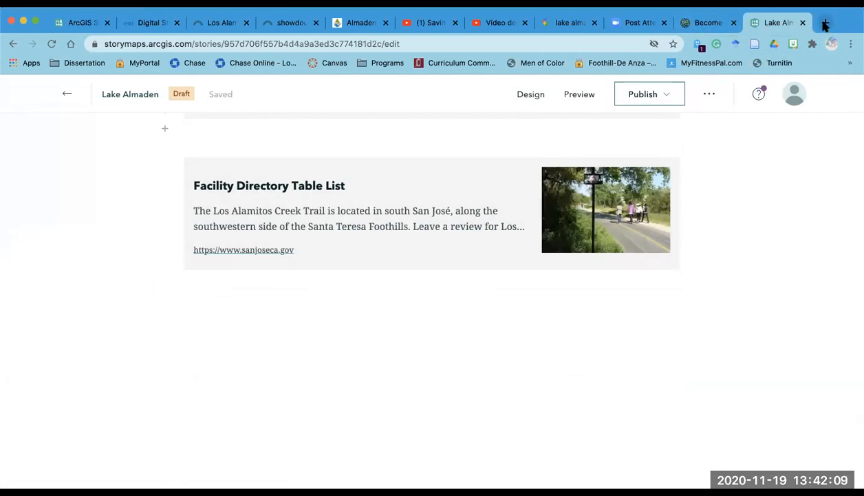
{"action": "left_click", "coordinate": [155, 22]}
{"action": "left_click", "coordinate": [255, 40]}
{"action": "key", "text": "super+c"}
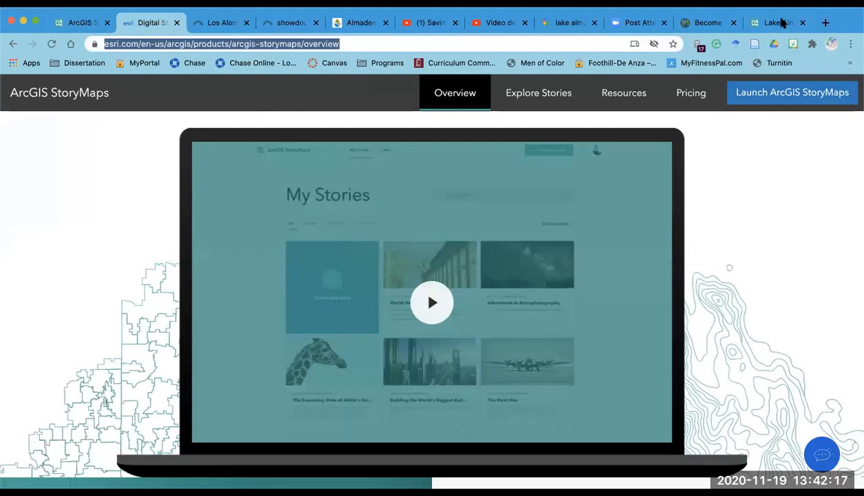
Step: In the story, embed the copied esri.com link below the Facility Directory Table List card
{"action": "left_click", "coordinate": [780, 23]}
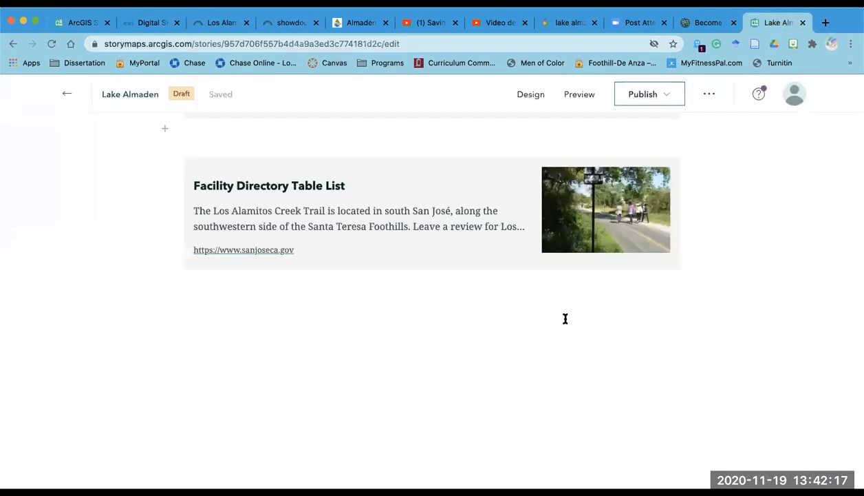
{"action": "left_click", "coordinate": [165, 279]}
{"action": "scroll", "coordinate": [255, 347], "scroll_direction": "down", "scroll_amount": 3}
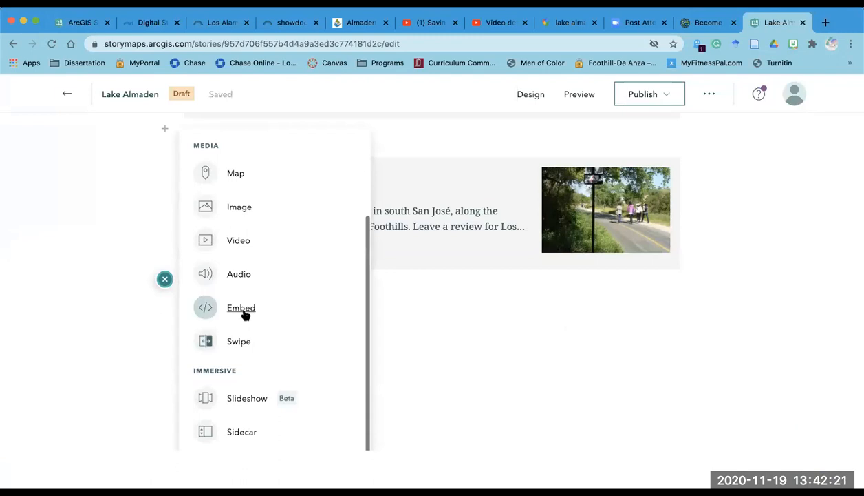
{"action": "left_click", "coordinate": [295, 322]}
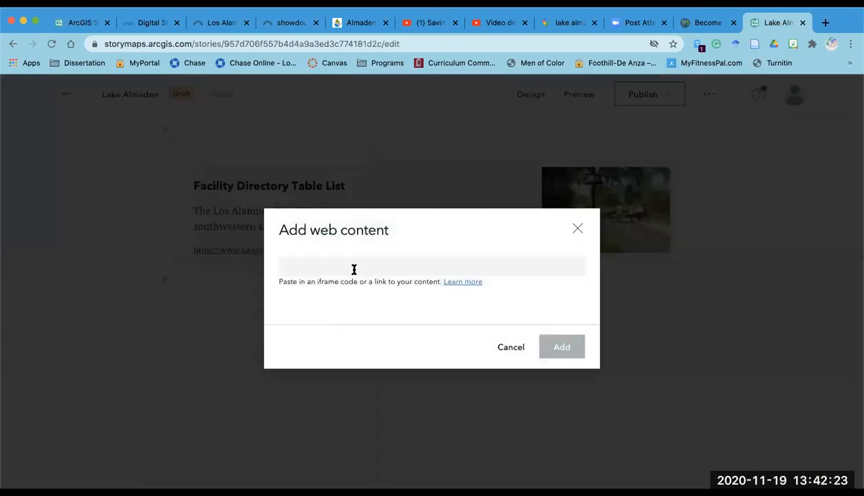
{"action": "key", "text": "super+v"}
{"action": "left_click", "coordinate": [556, 347]}
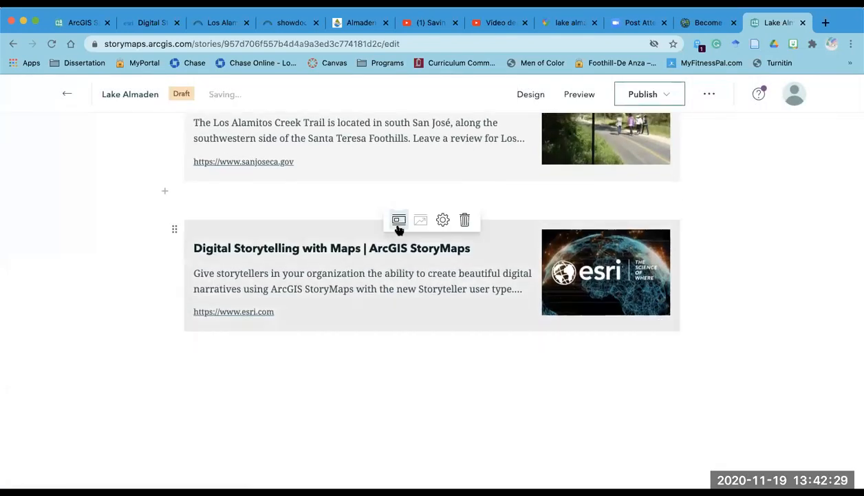
Step: Check the embed content reference in the Esri card's options and leave them without saving
{"action": "left_click", "coordinate": [442, 221]}
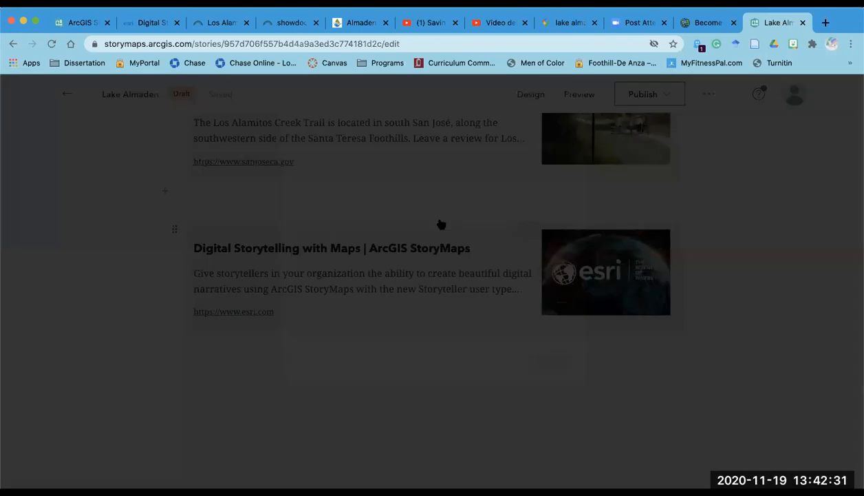
{"action": "left_click", "coordinate": [349, 156]}
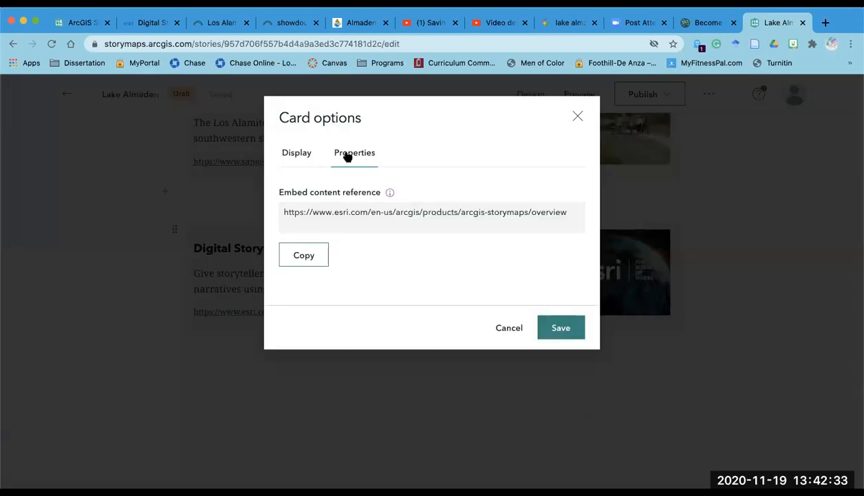
{"action": "left_click", "coordinate": [510, 328]}
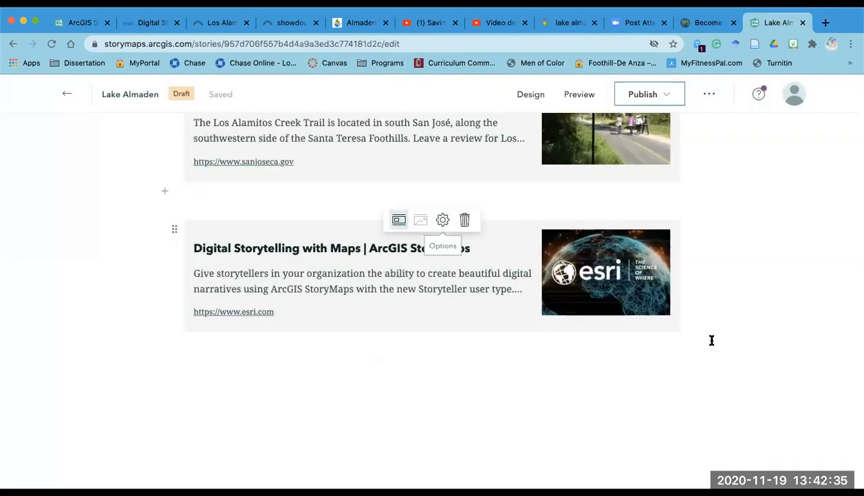
Step: Leave the Lake Almaden story for the stories list and open the published story "U.S. Environmental Law"
{"action": "scroll", "coordinate": [713, 340], "scroll_direction": "down", "scroll_amount": 1}
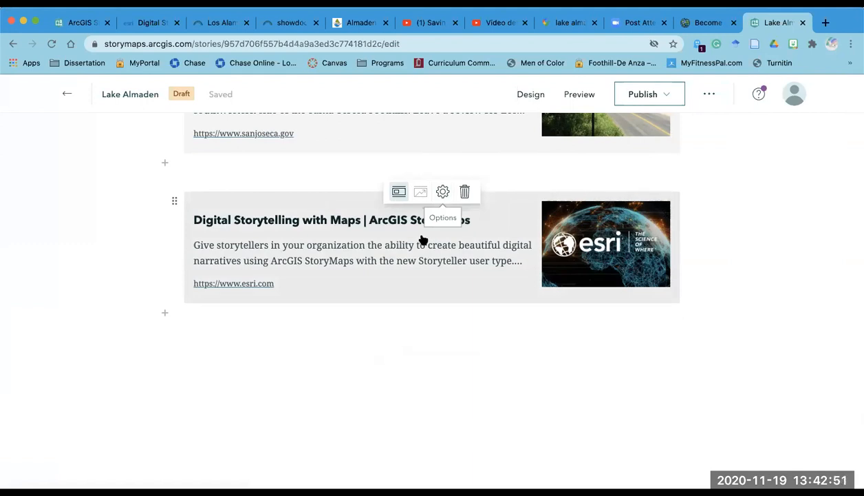
{"action": "scroll", "coordinate": [421, 235], "scroll_direction": "up", "scroll_amount": 20}
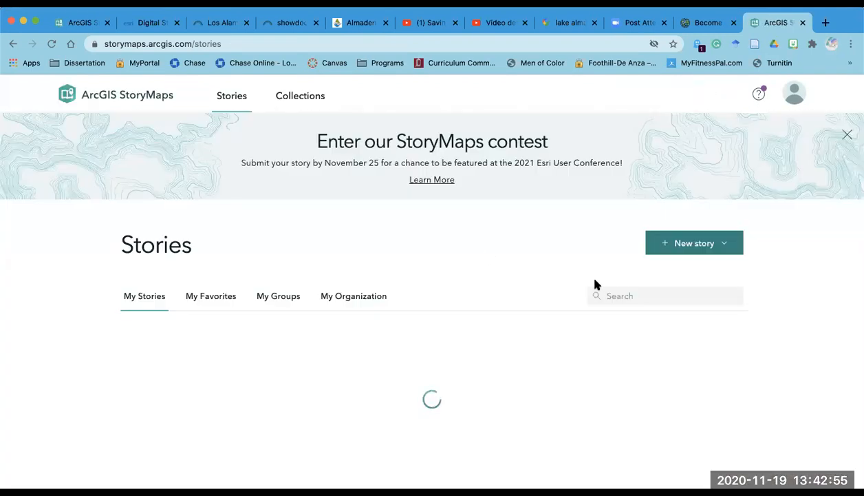
{"action": "scroll", "coordinate": [599, 284], "scroll_direction": "down", "scroll_amount": 2}
{"action": "scroll", "coordinate": [599, 284], "scroll_direction": "down", "scroll_amount": 3}
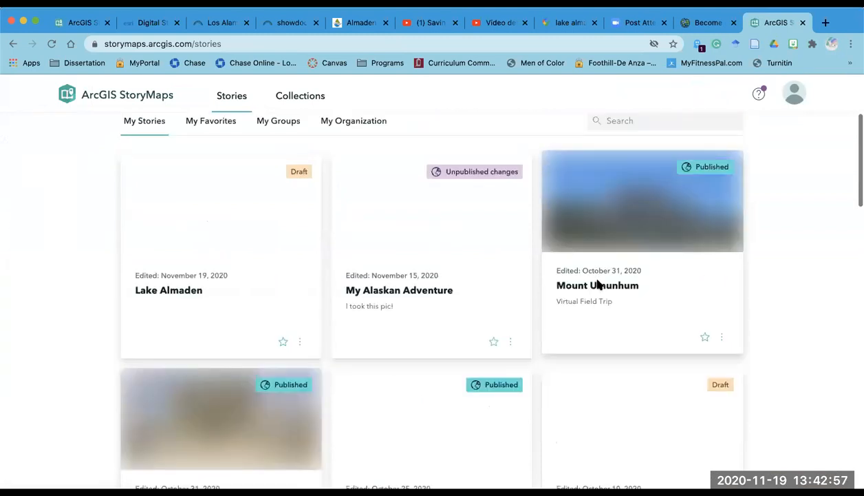
{"action": "scroll", "coordinate": [598, 284], "scroll_direction": "down", "scroll_amount": 3}
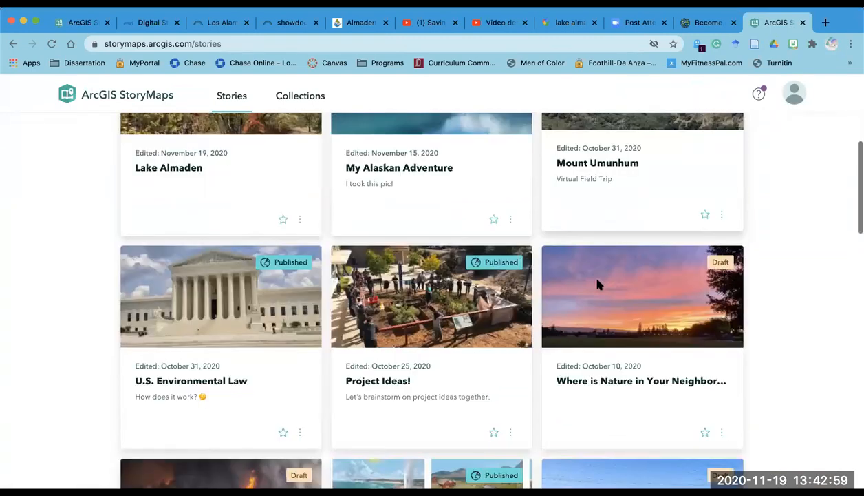
{"action": "left_click", "coordinate": [167, 288]}
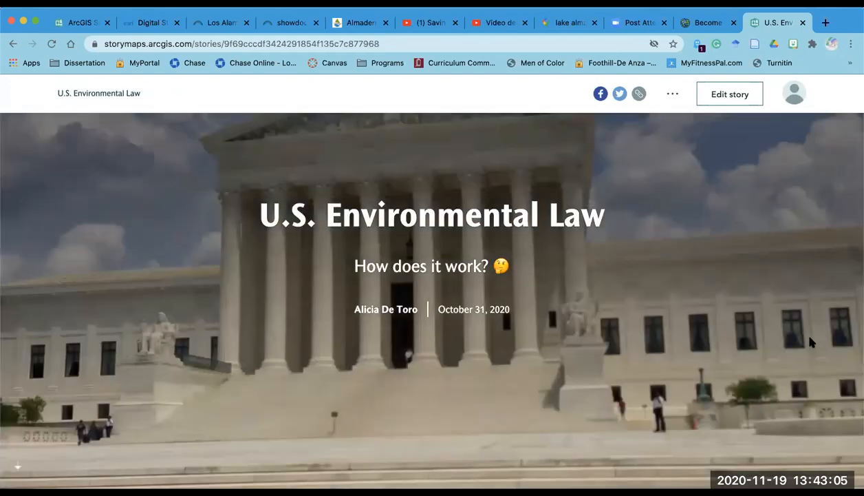
Step: Examine how the Supreme Court website is embedded in the U.S. Environmental Law story, from the cover down to its caption
{"action": "scroll", "coordinate": [809, 342], "scroll_direction": "down", "scroll_amount": 5}
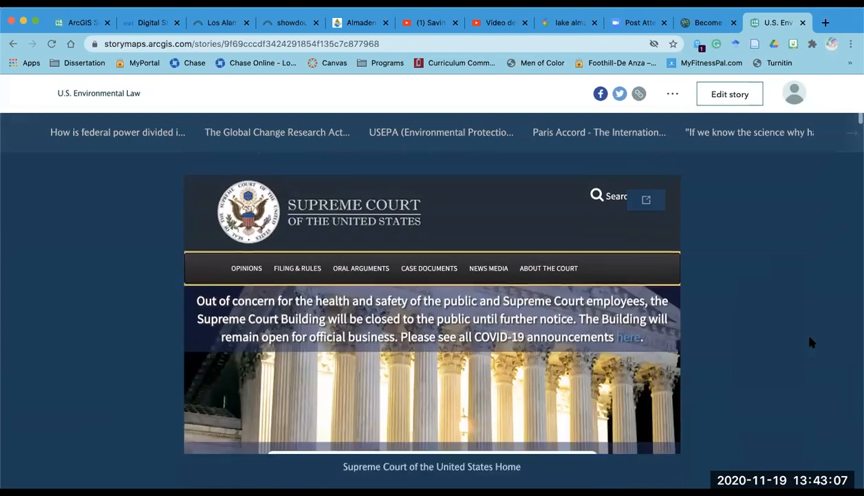
{"action": "scroll", "coordinate": [810, 342], "scroll_direction": "down", "scroll_amount": 1}
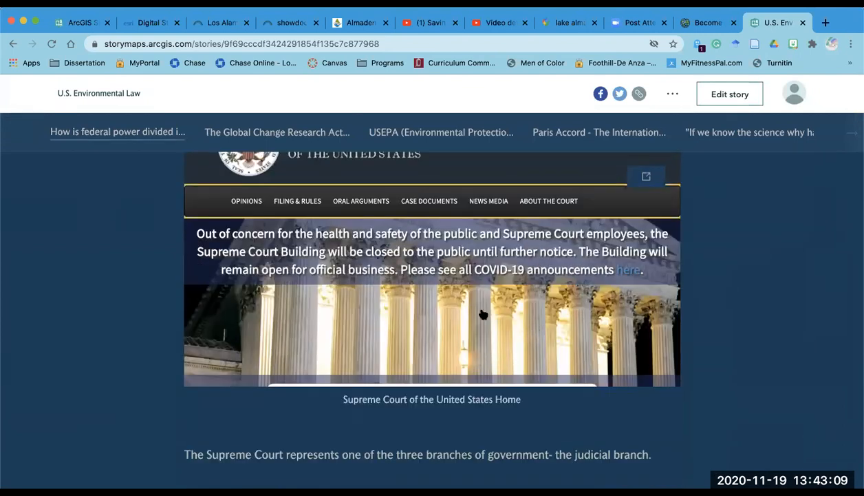
{"action": "scroll", "coordinate": [700, 307], "scroll_direction": "up", "scroll_amount": 6}
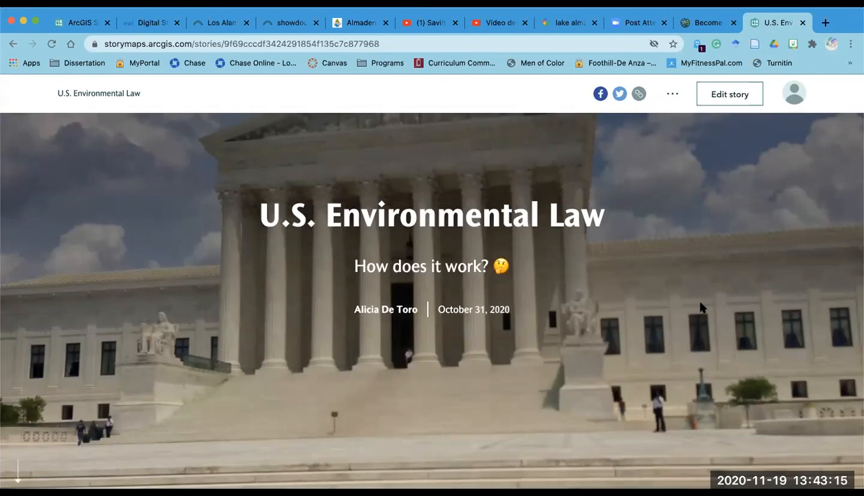
{"action": "scroll", "coordinate": [701, 307], "scroll_direction": "down", "scroll_amount": 5}
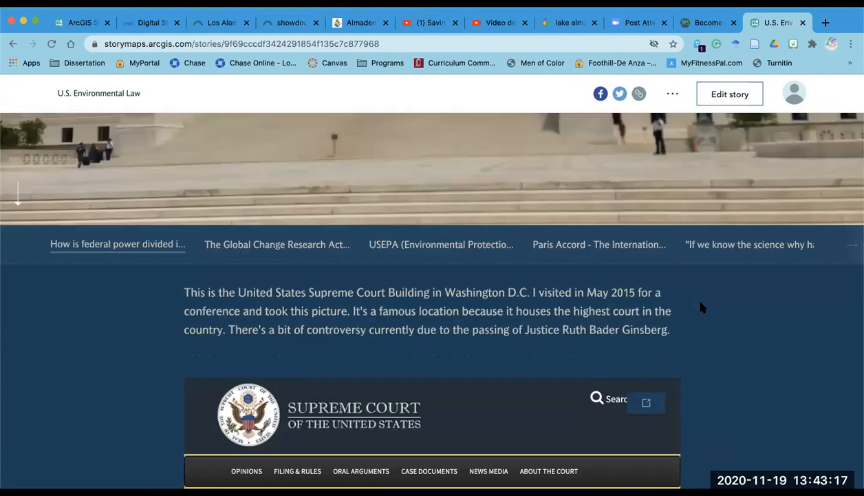
{"action": "scroll", "coordinate": [702, 307], "scroll_direction": "down", "scroll_amount": 2}
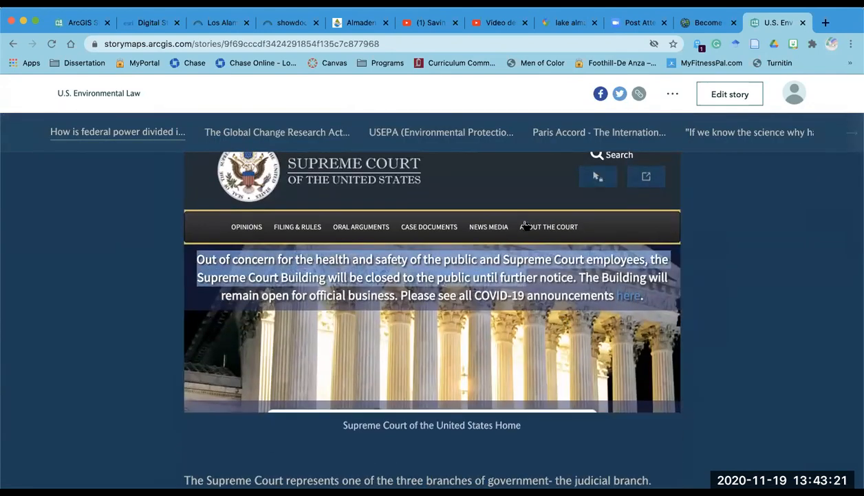
Step: Lock and unlock interaction with the embedded Supreme Court website to try out how readers can use it in the story
{"action": "scroll", "coordinate": [472, 329], "scroll_direction": "down", "scroll_amount": 1}
{"action": "scroll", "coordinate": [472, 332], "scroll_direction": "down", "scroll_amount": 1}
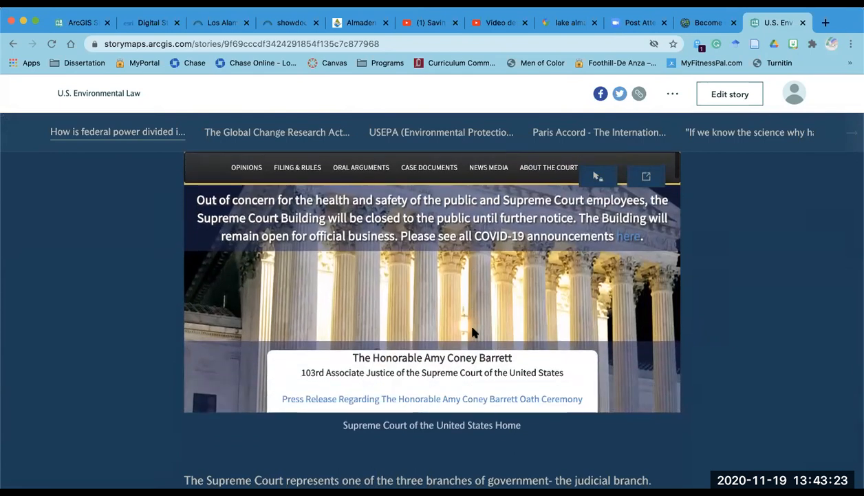
{"action": "left_click", "coordinate": [495, 312]}
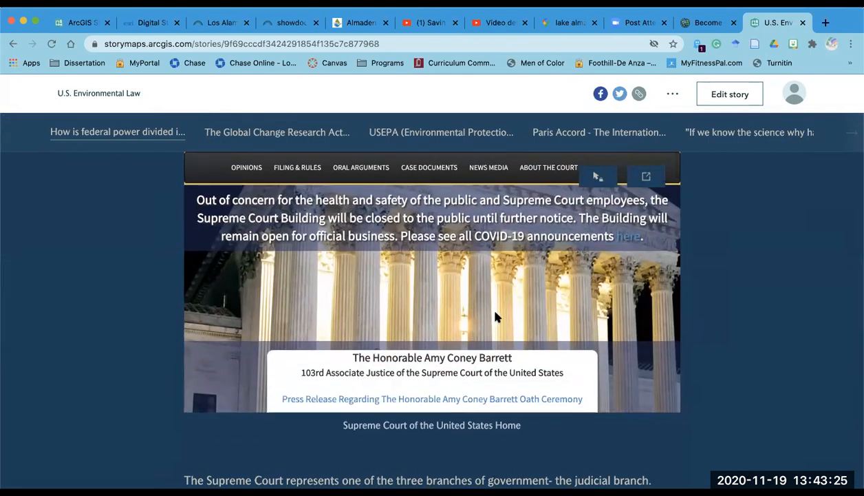
{"action": "left_click", "coordinate": [598, 178]}
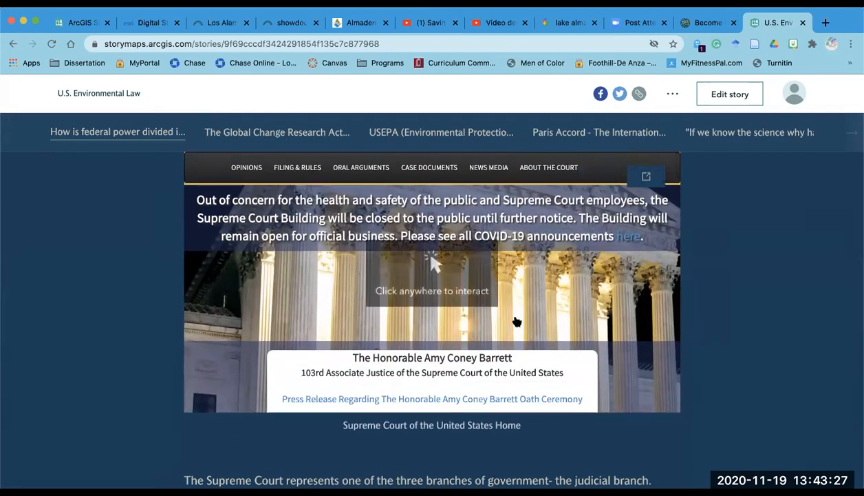
{"action": "left_click", "coordinate": [433, 320]}
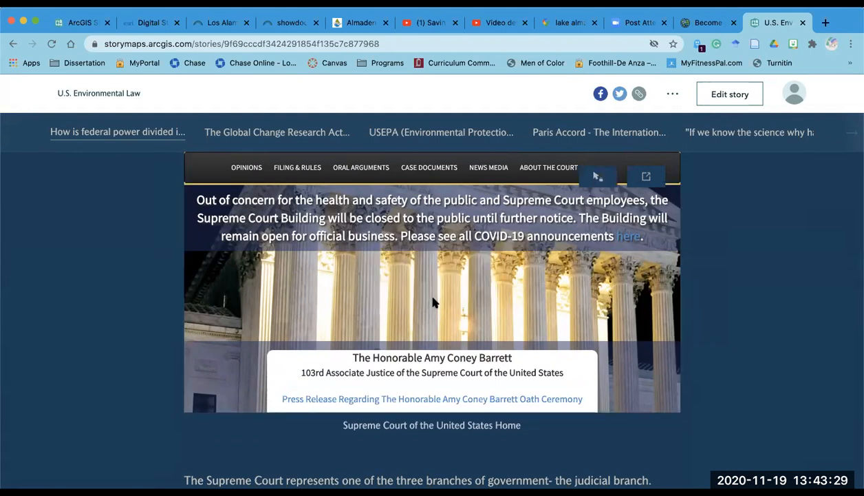
{"action": "left_click", "coordinate": [597, 179]}
{"action": "left_click", "coordinate": [423, 249]}
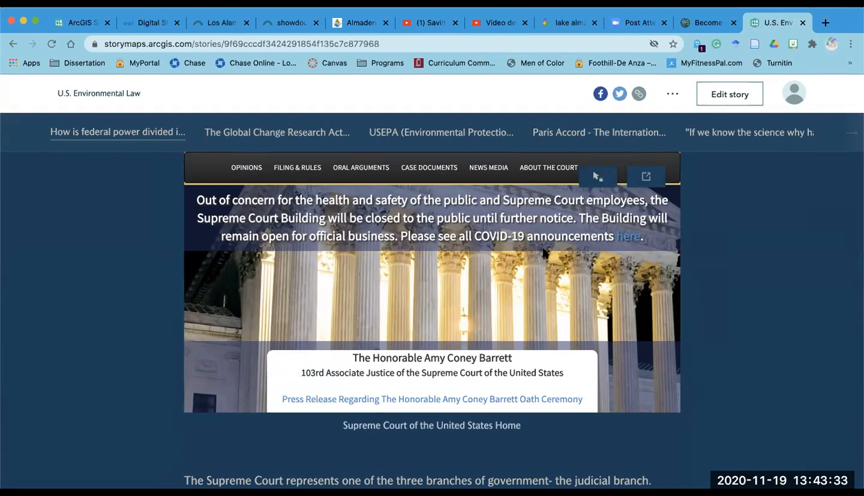
{"action": "left_click_drag", "start_coordinate": [543, 249], "coordinate": [544, 209]}
{"action": "left_click", "coordinate": [572, 316]}
Step: Browse the embedded Supreme Court website inside the story, from its home banner and court calendar to the "Did You Know..." section
{"action": "scroll", "coordinate": [495, 317], "scroll_direction": "down", "scroll_amount": 1}
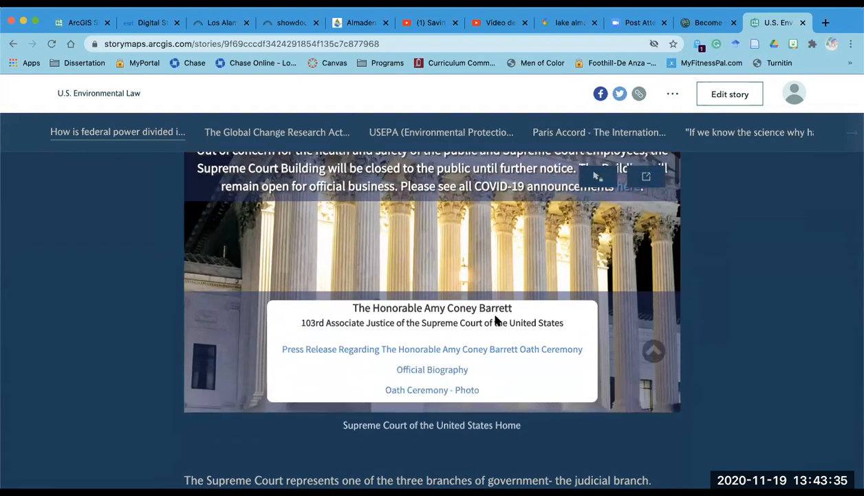
{"action": "scroll", "coordinate": [495, 320], "scroll_direction": "down", "scroll_amount": 5}
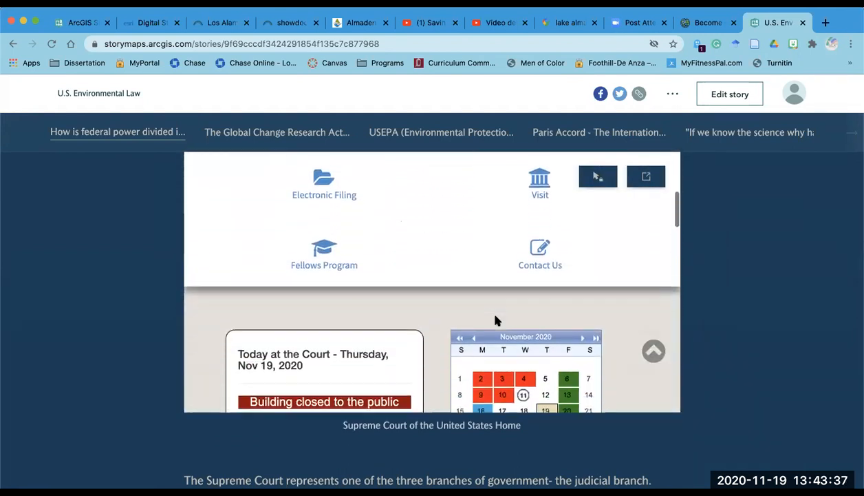
{"action": "scroll", "coordinate": [497, 320], "scroll_direction": "down", "scroll_amount": 3}
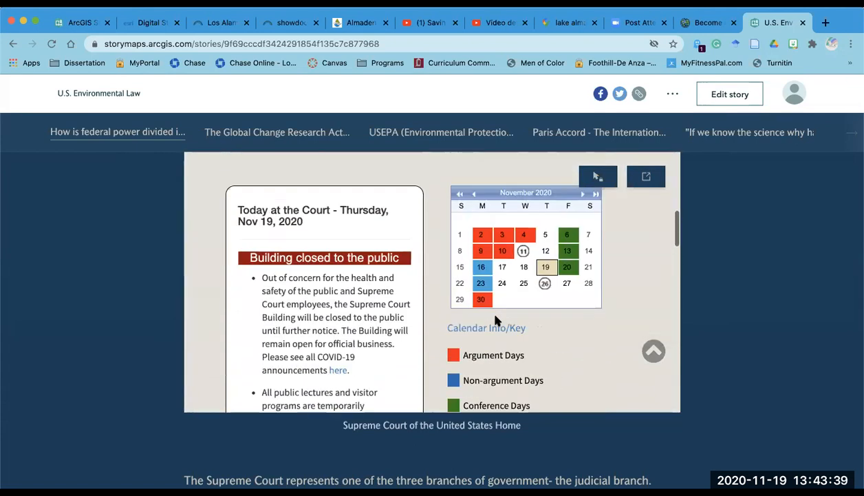
{"action": "scroll", "coordinate": [496, 317], "scroll_direction": "down", "scroll_amount": 3}
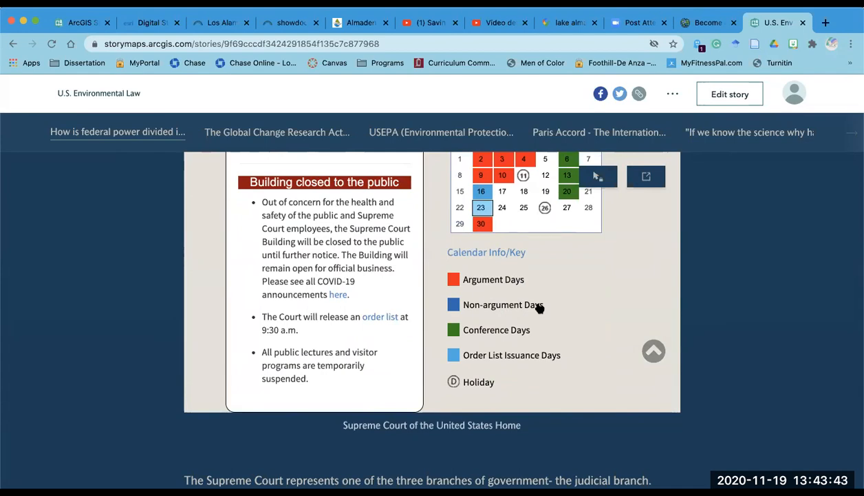
{"action": "scroll", "coordinate": [541, 309], "scroll_direction": "down", "scroll_amount": 10}
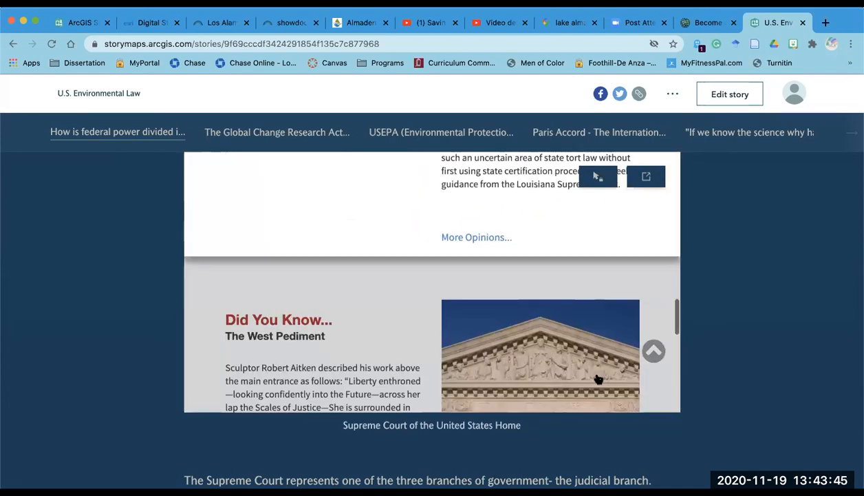
{"action": "left_click", "coordinate": [654, 352]}
{"action": "scroll", "coordinate": [525, 328], "scroll_direction": "down", "scroll_amount": 5}
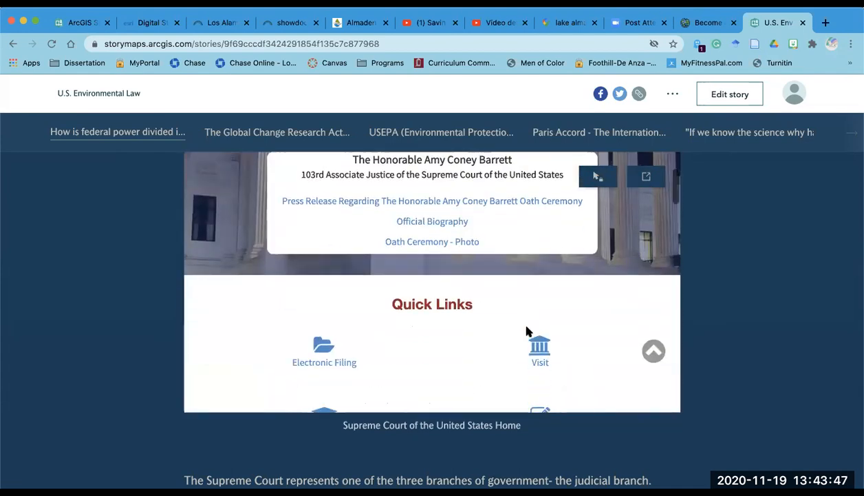
{"action": "scroll", "coordinate": [527, 331], "scroll_direction": "down", "scroll_amount": 10}
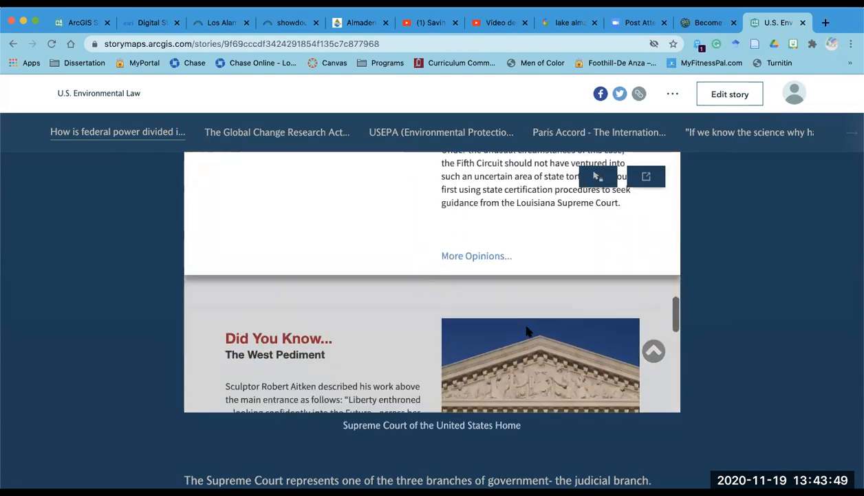
{"action": "scroll", "coordinate": [603, 279], "scroll_direction": "down", "scroll_amount": 1}
{"action": "scroll", "coordinate": [553, 313], "scroll_direction": "up", "scroll_amount": 5}
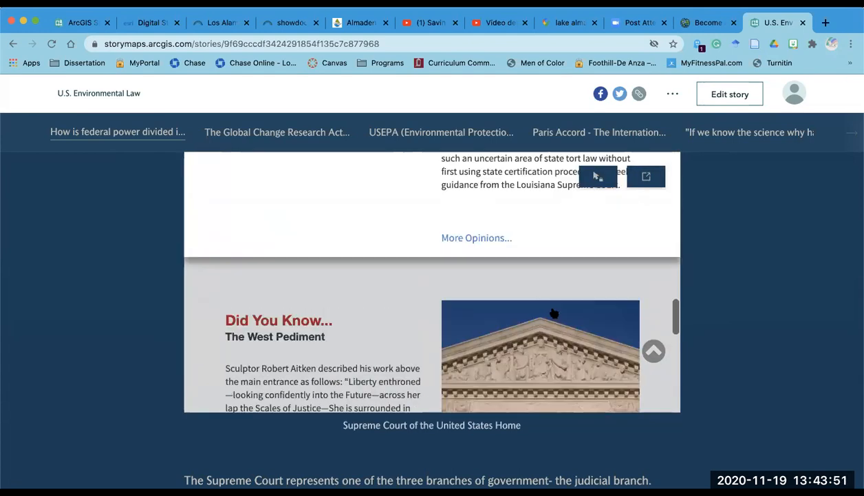
Step: Glance over the federal power section with its video, then leave the U.S. Environmental Law story and reopen the Lake Almaden draft for editing
{"action": "scroll", "coordinate": [743, 363], "scroll_direction": "down", "scroll_amount": 5}
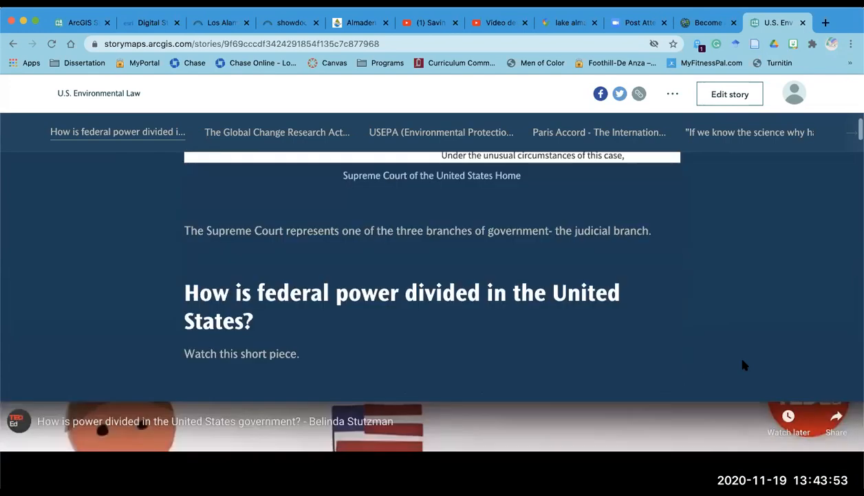
{"action": "scroll", "coordinate": [743, 365], "scroll_direction": "down", "scroll_amount": 3}
{"action": "scroll", "coordinate": [744, 365], "scroll_direction": "down", "scroll_amount": 4}
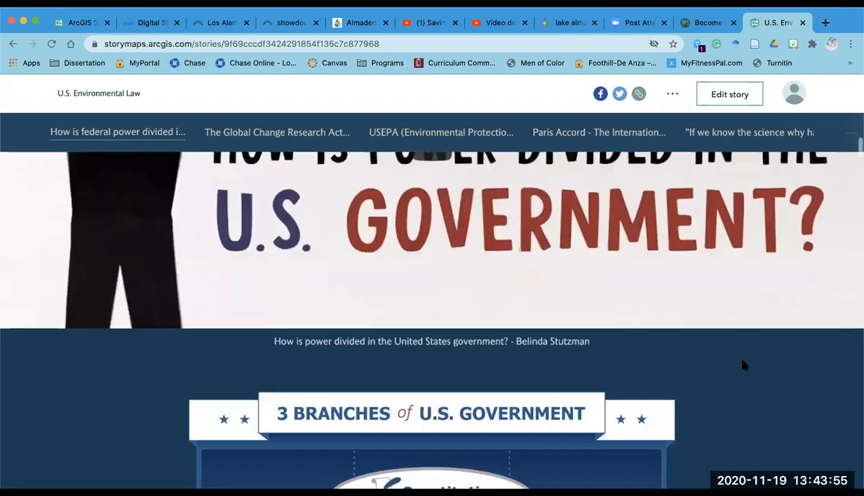
{"action": "scroll", "coordinate": [743, 364], "scroll_direction": "up", "scroll_amount": 5}
{"action": "scroll", "coordinate": [744, 364], "scroll_direction": "up", "scroll_amount": 5}
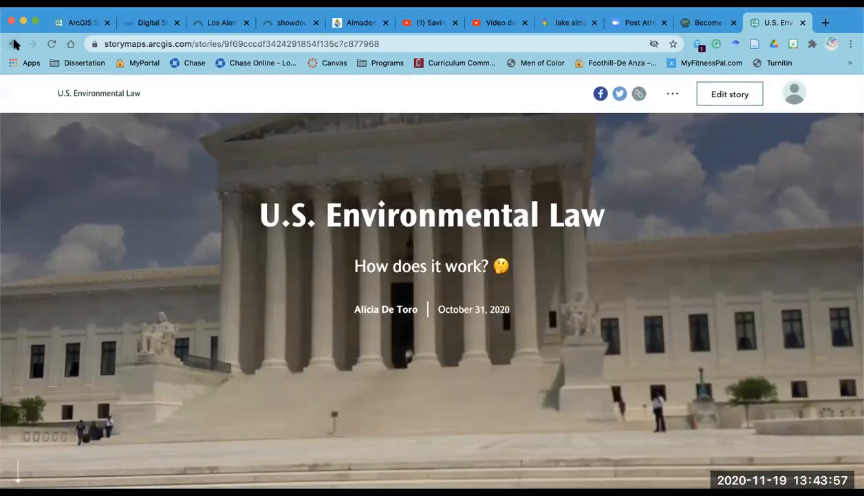
{"action": "left_click", "coordinate": [13, 45]}
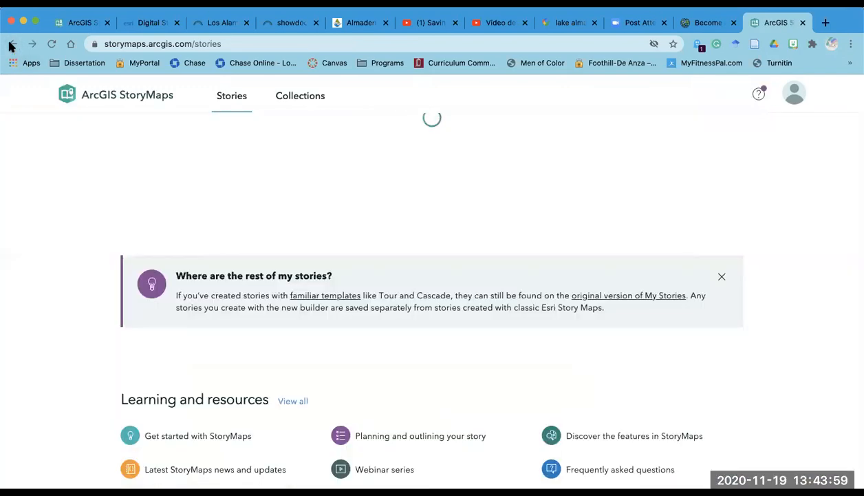
{"action": "left_click", "coordinate": [13, 44]}
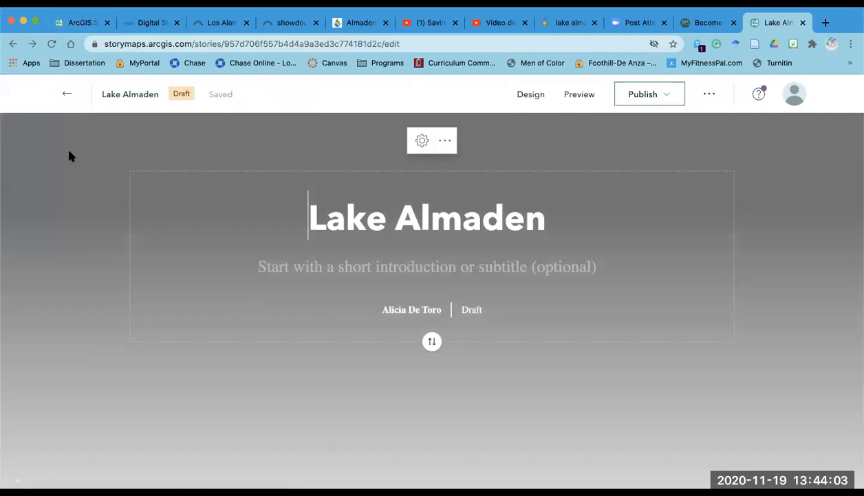
Step: Add an empty paragraph text block between the Almaden Lake Improvement Project and Facility Directory Table List cards
{"action": "scroll", "coordinate": [159, 221], "scroll_direction": "down", "scroll_amount": 5}
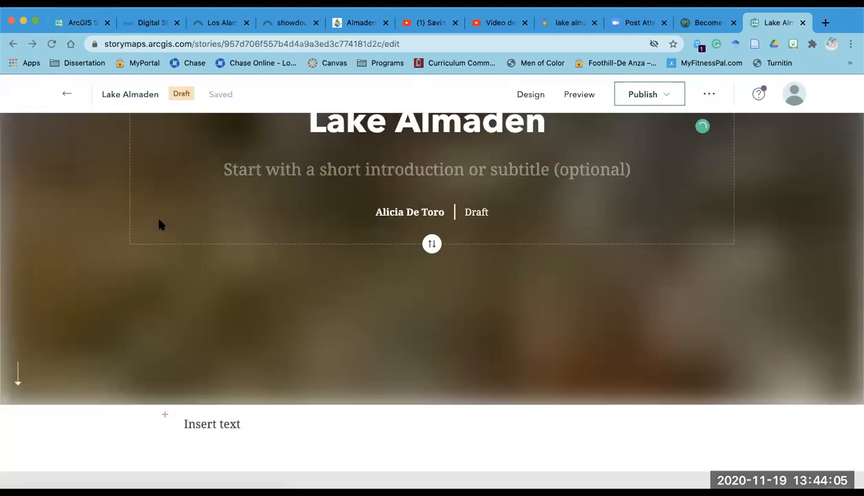
{"action": "scroll", "coordinate": [220, 307], "scroll_direction": "down", "scroll_amount": 8}
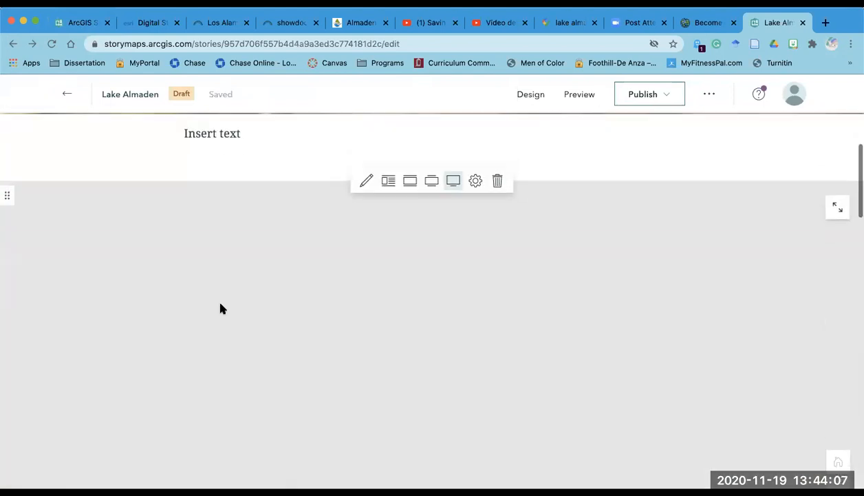
{"action": "scroll", "coordinate": [221, 308], "scroll_direction": "down", "scroll_amount": 15}
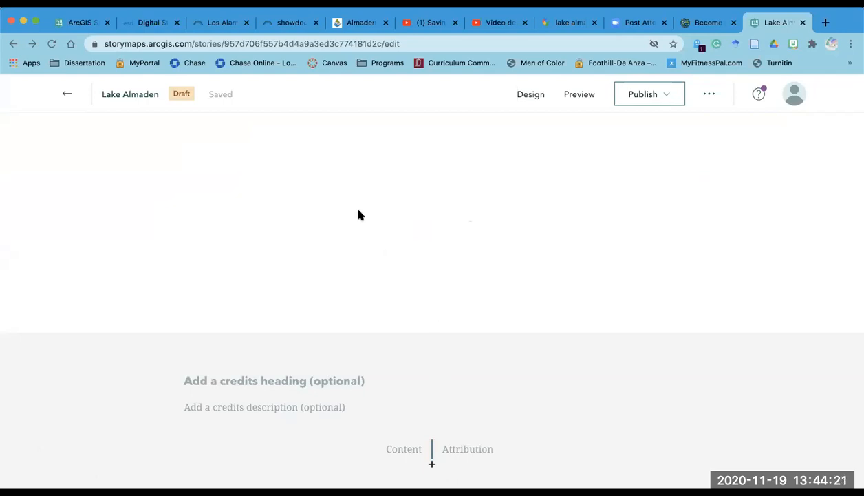
{"action": "scroll", "coordinate": [356, 216], "scroll_direction": "up", "scroll_amount": 10}
{"action": "scroll", "coordinate": [355, 214], "scroll_direction": "up", "scroll_amount": 8}
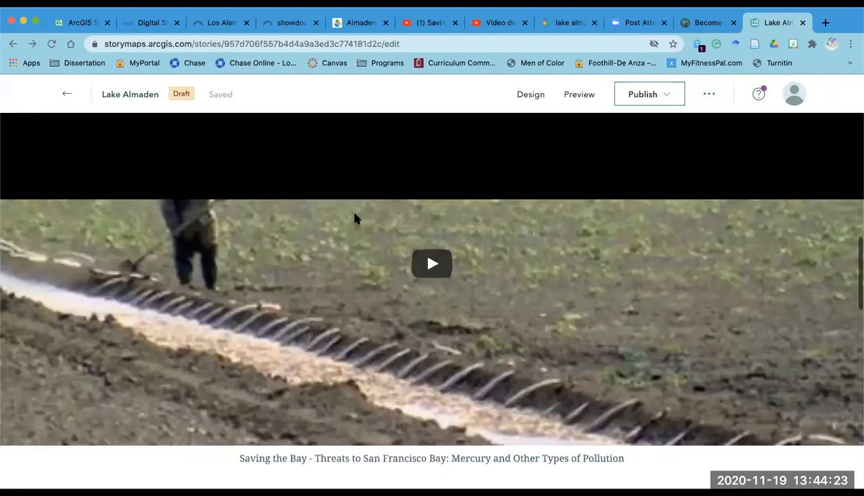
{"action": "scroll", "coordinate": [355, 214], "scroll_direction": "down", "scroll_amount": 8}
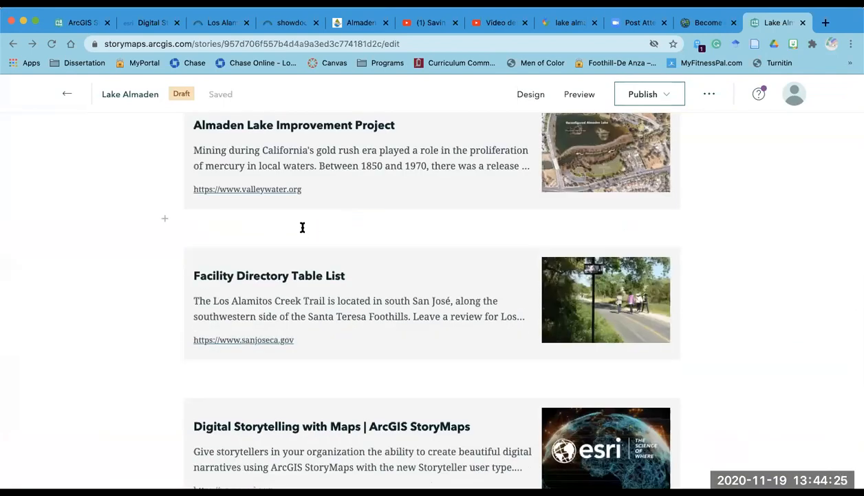
{"action": "left_click", "coordinate": [161, 222]}
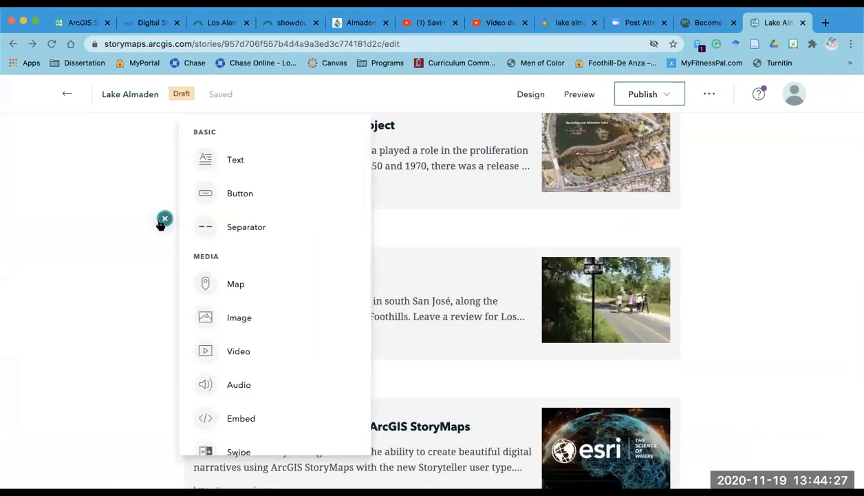
{"action": "left_click", "coordinate": [224, 166]}
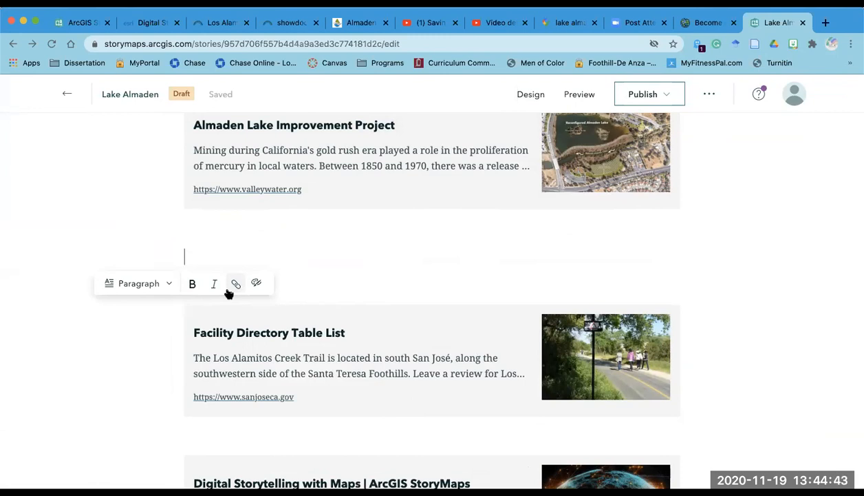
Step: Review the Lake Almaden story from its cover through the map down to the Esri Digital Storytelling card
{"action": "scroll", "coordinate": [305, 274], "scroll_direction": "down", "scroll_amount": 10}
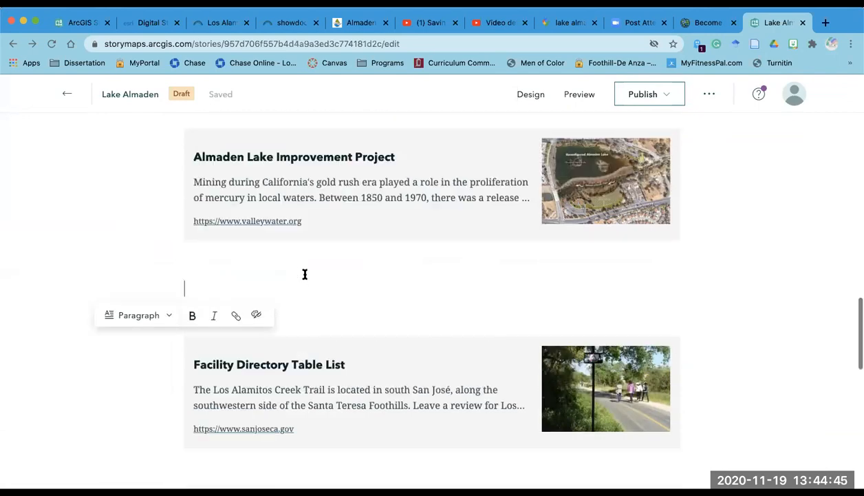
{"action": "scroll", "coordinate": [304, 275], "scroll_direction": "up", "scroll_amount": 15}
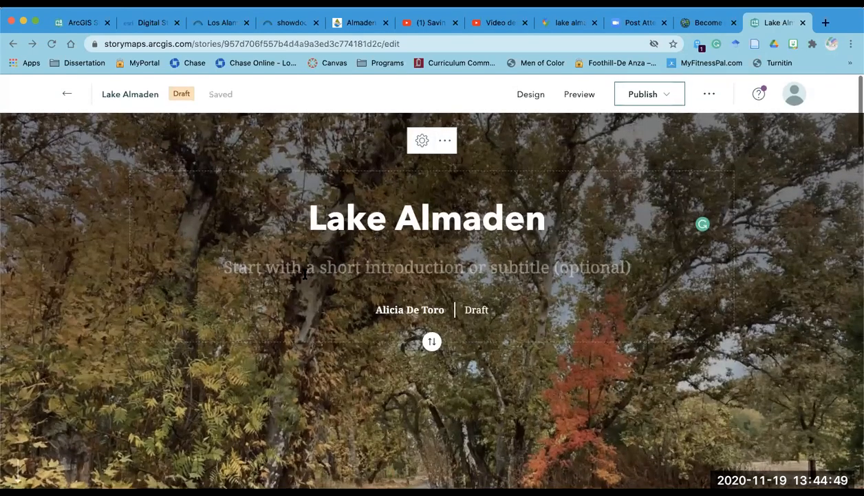
{"action": "scroll", "coordinate": [305, 274], "scroll_direction": "down", "scroll_amount": 5}
{"action": "scroll", "coordinate": [305, 274], "scroll_direction": "down", "scroll_amount": 3}
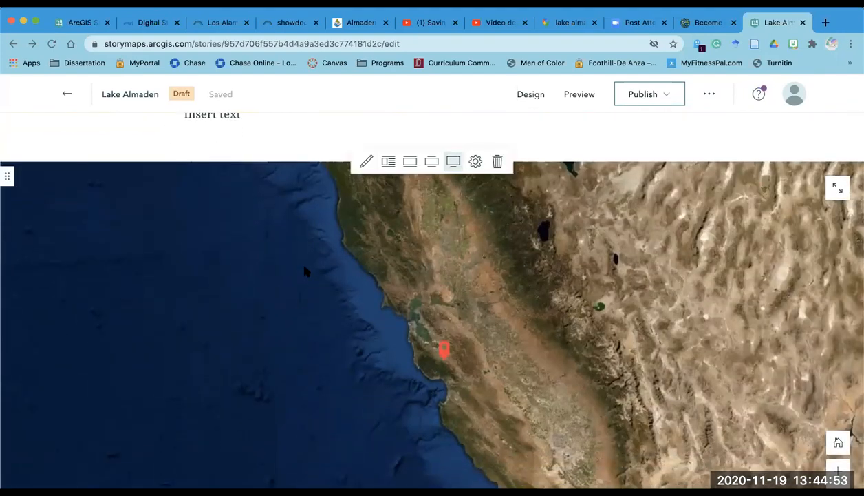
{"action": "scroll", "coordinate": [305, 272], "scroll_direction": "down", "scroll_amount": 10}
{"action": "scroll", "coordinate": [305, 268], "scroll_direction": "down", "scroll_amount": 10}
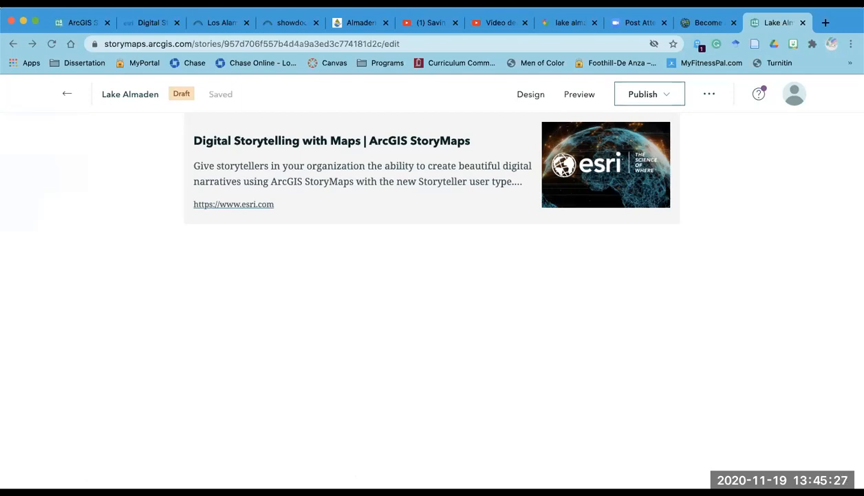
{"action": "mouse_move", "coordinate": [640, 208]}
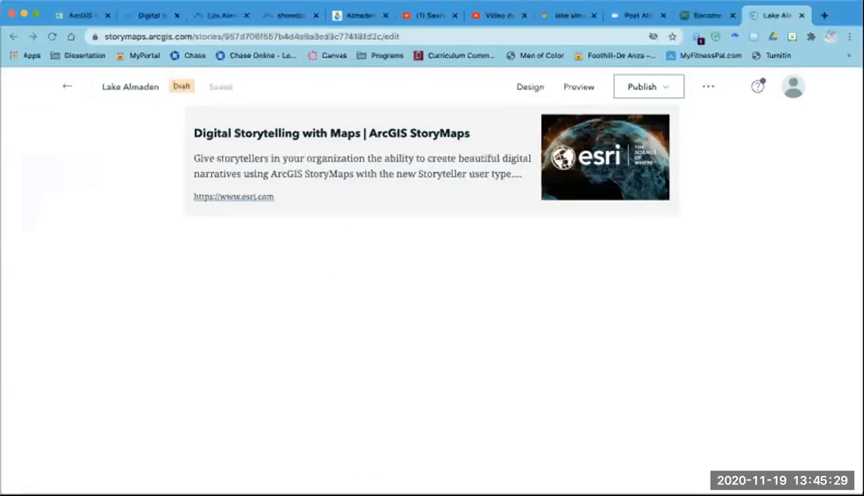